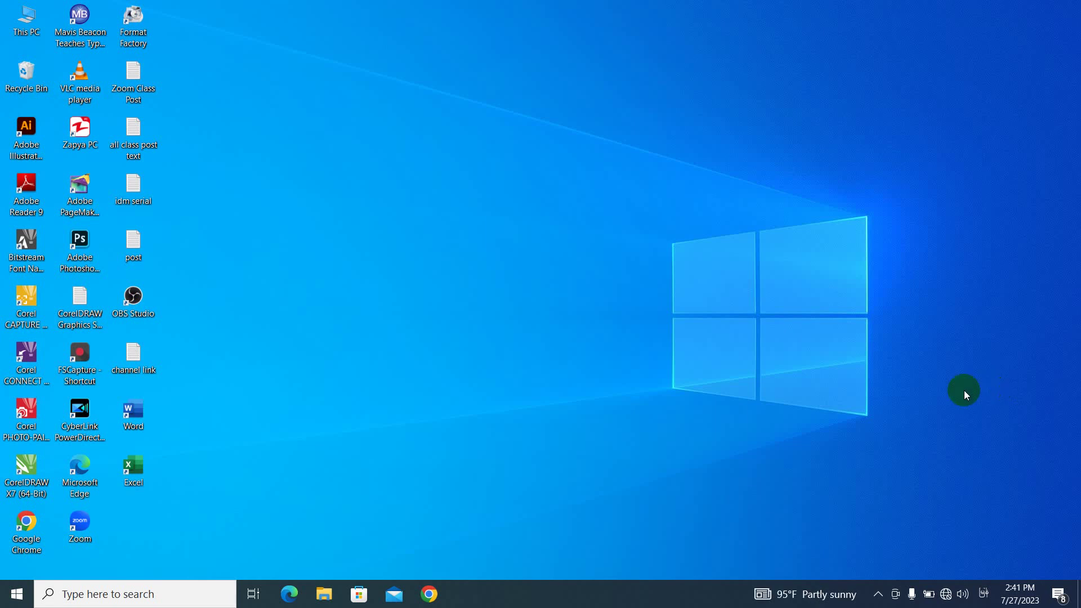
{"action": "right_click", "coordinate": [296, 219]}
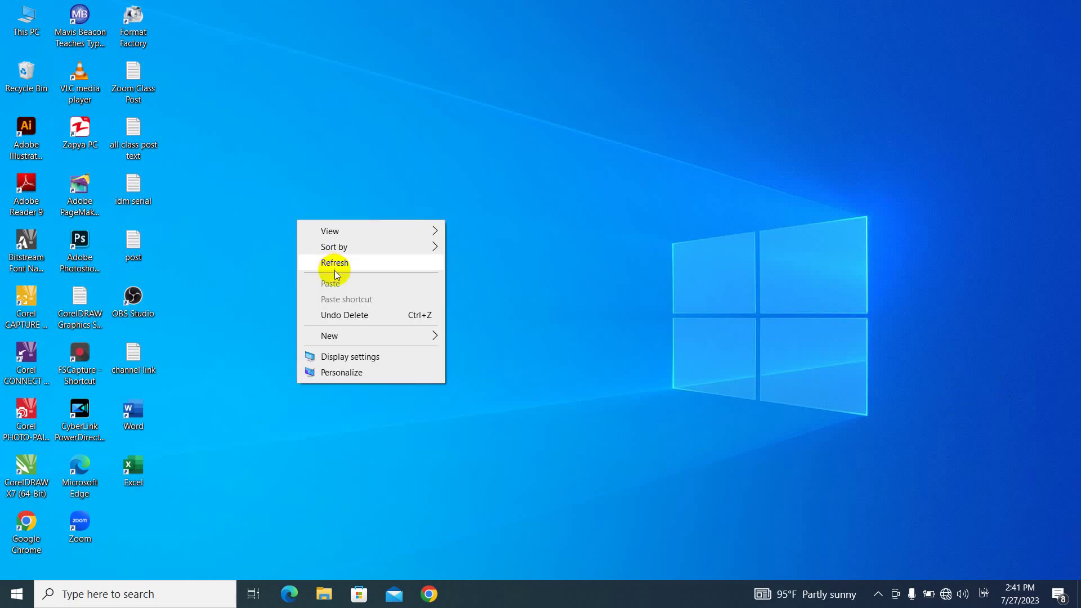
{"action": "left_click", "coordinate": [333, 263]}
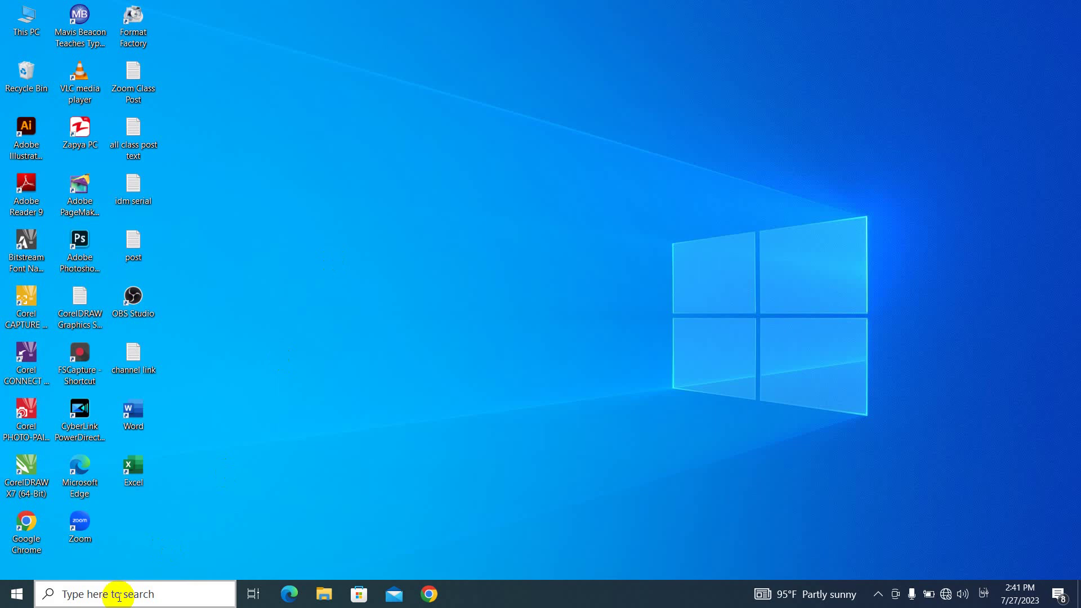
Step: Search Windows for "sticky", open the Sticky Notes app and move its notes list toward the middle of the desktop
{"action": "left_click", "coordinate": [50, 593]}
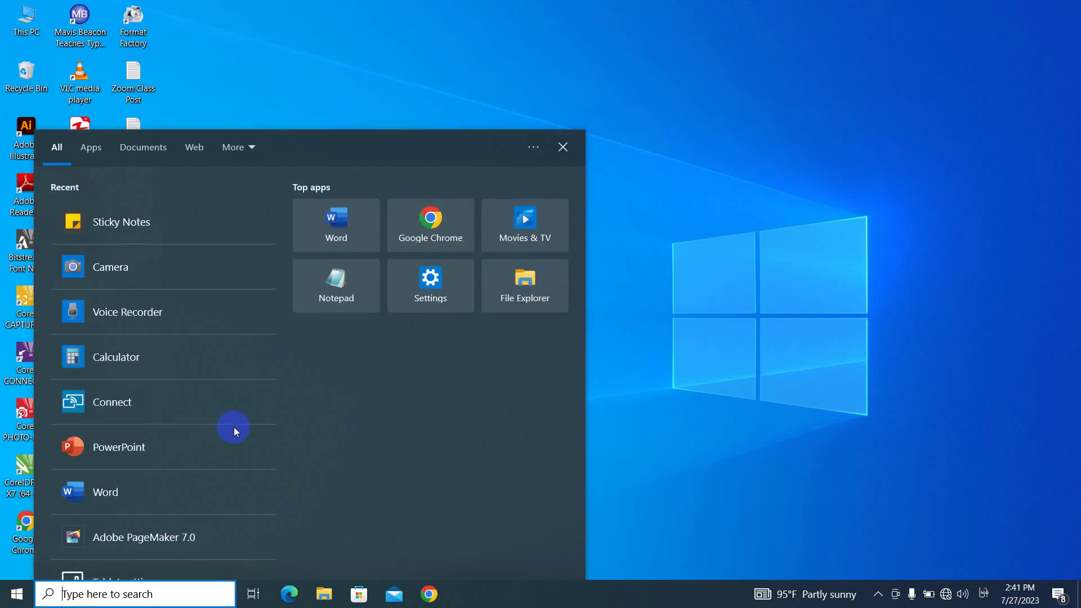
{"action": "type", "text": "\\ste"}
{"action": "key", "text": "BackSpace"}
{"action": "key", "text": "BackSpace"}
{"action": "key", "text": "BackSpace"}
{"action": "key", "text": "BackSpace"}
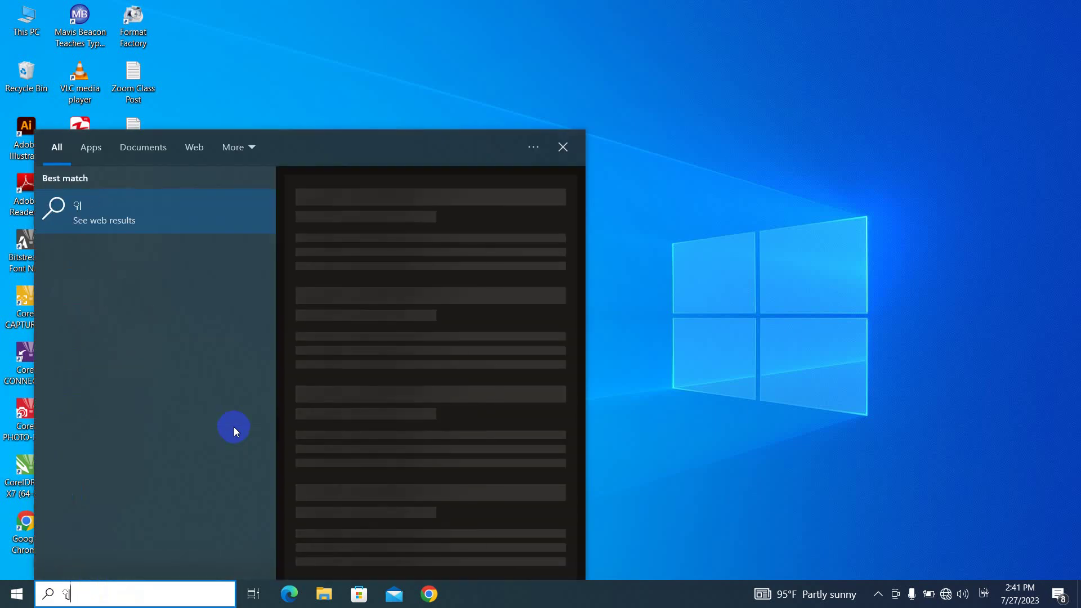
{"action": "type", "text": "stick"}
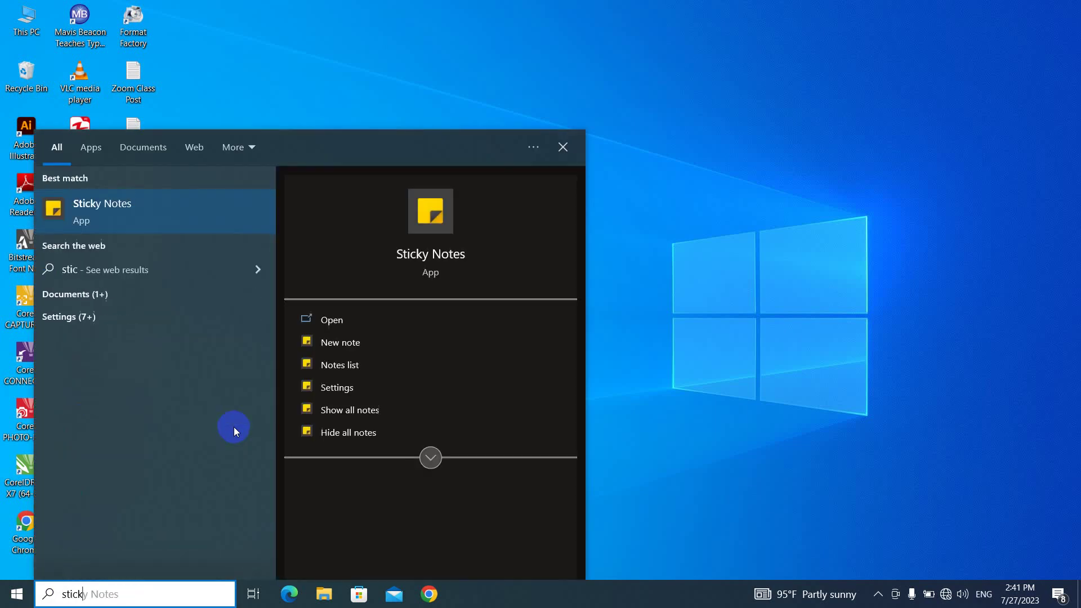
{"action": "type", "text": "y"}
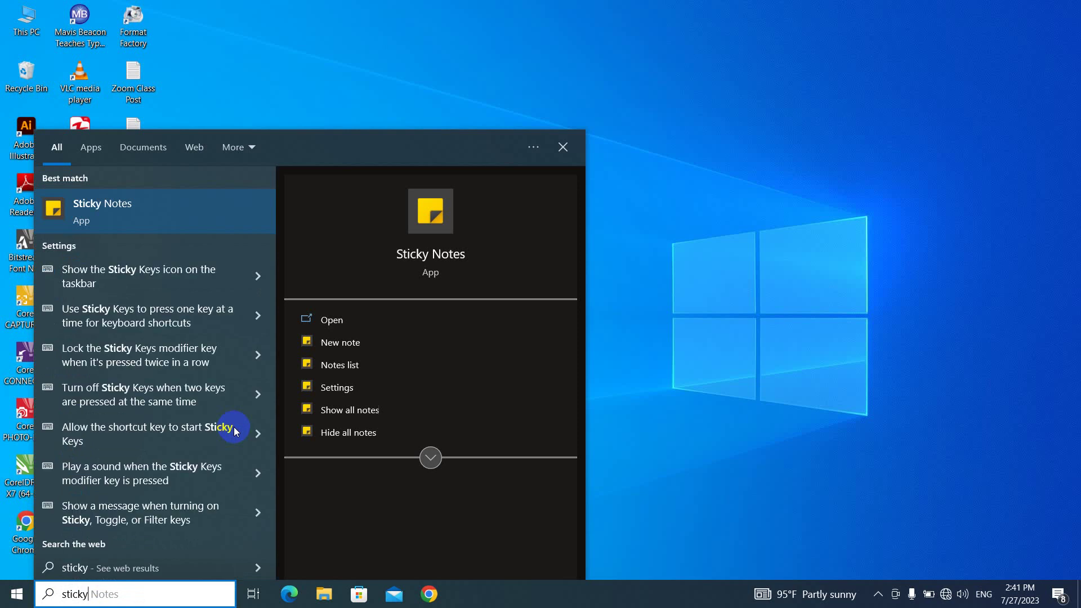
{"action": "left_click", "coordinate": [163, 211]}
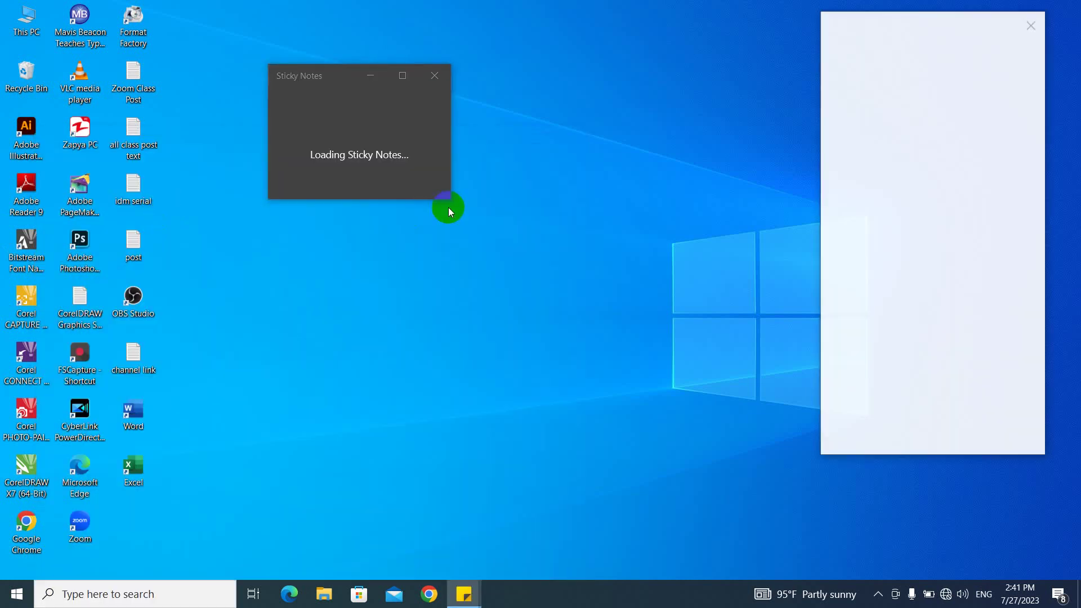
{"action": "left_click_drag", "start_coordinate": [900, 25], "coordinate": [761, 91]}
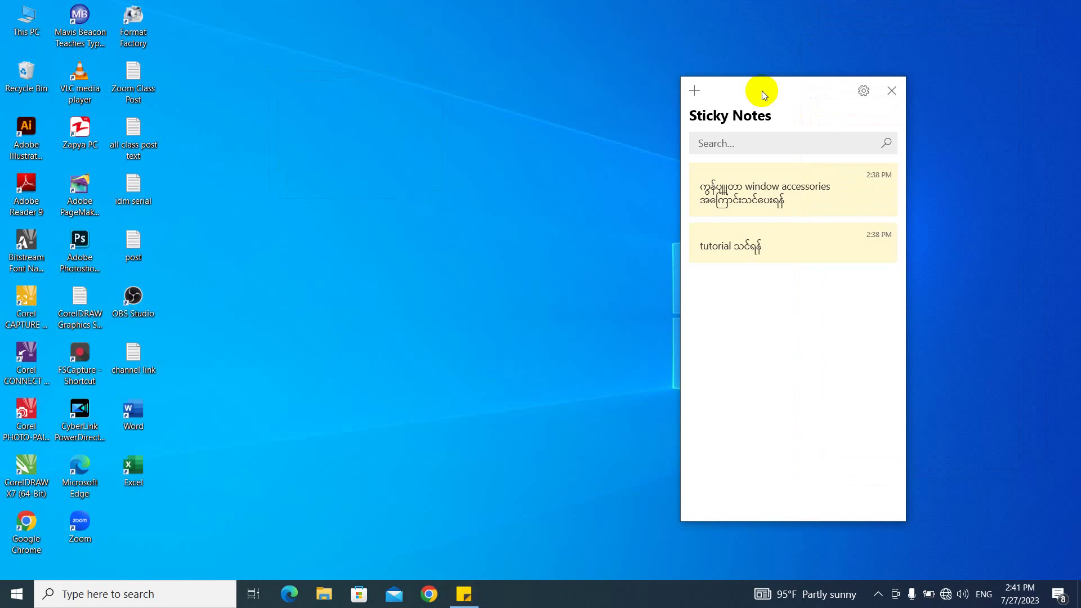
{"action": "left_click_drag", "start_coordinate": [761, 90], "coordinate": [790, 70]}
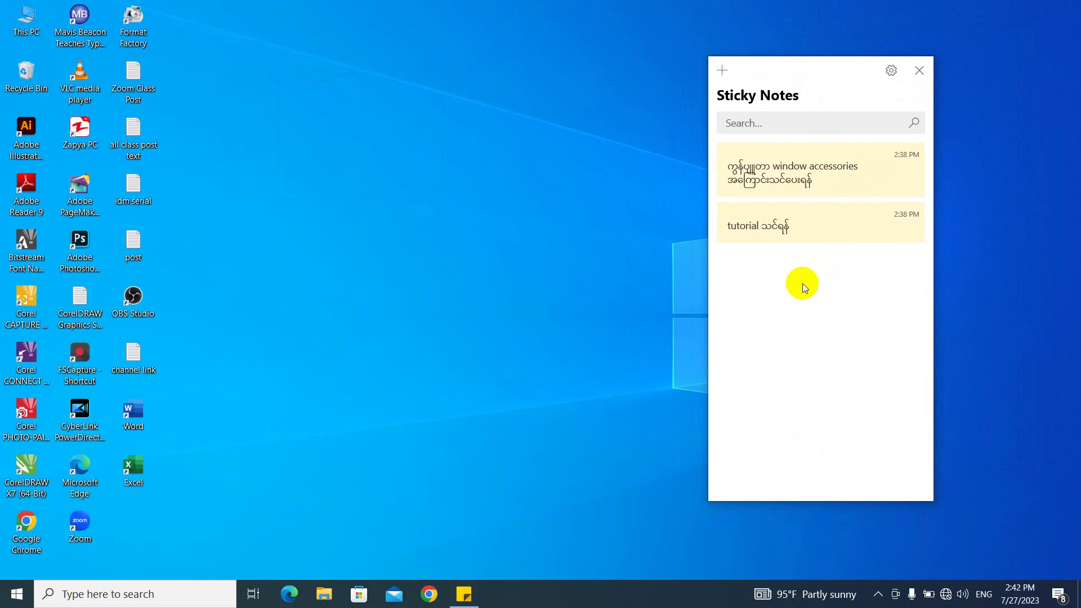
Step: Create a new sticky note reading "4 နာရီ မှာ youtube post တင်ရန်"
{"action": "left_click", "coordinate": [724, 70]}
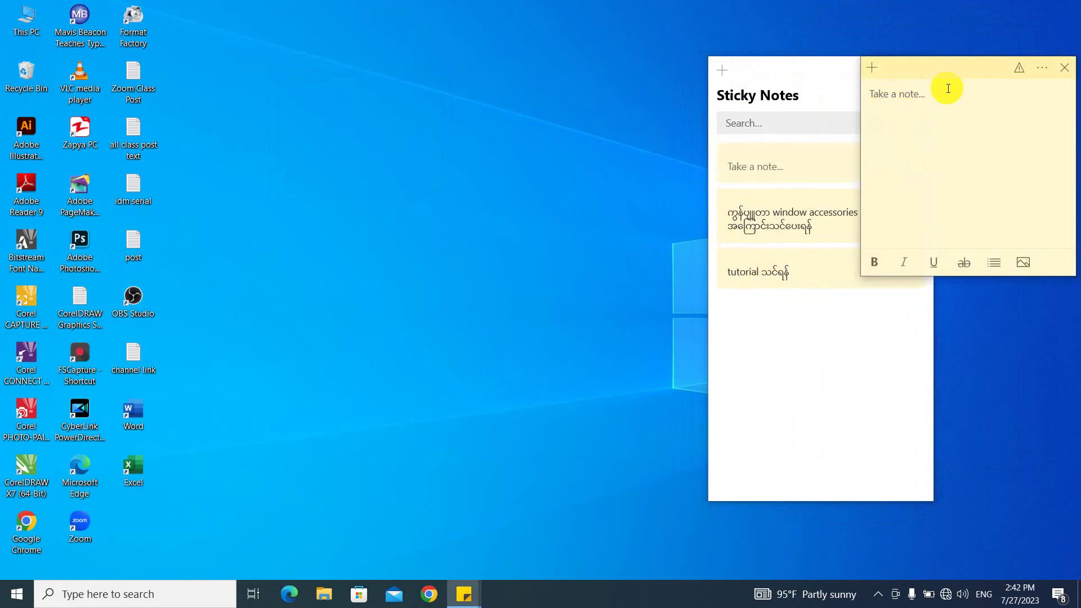
{"action": "type", "text": "4"}
{"action": "key", "text": "alt+shift"}
{"action": "type", "text": "နာလေ"}
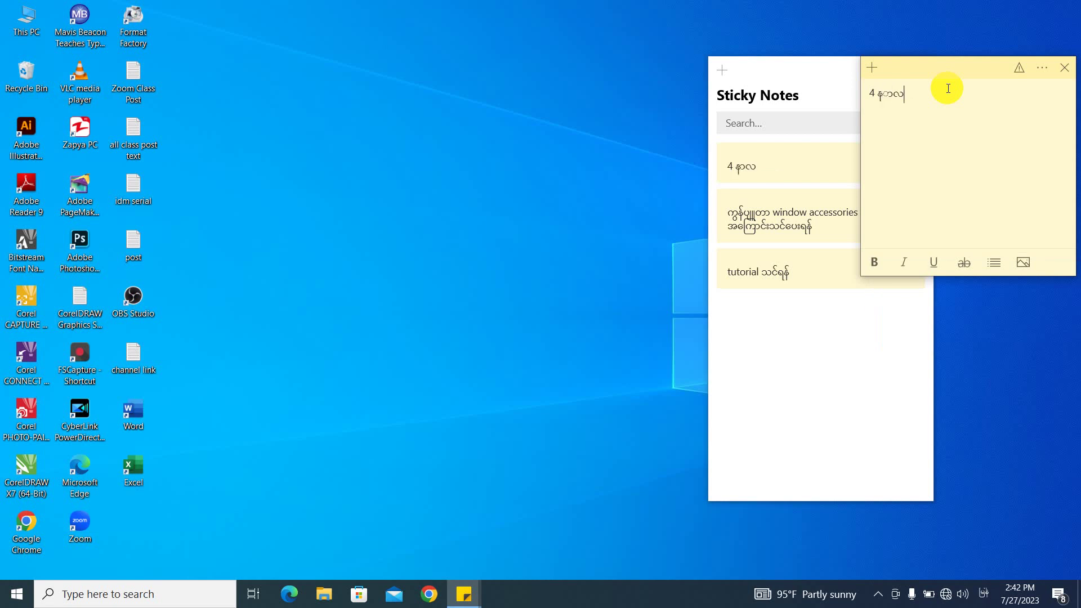
{"action": "key", "text": "BackSpace"}
{"action": "key", "text": "BackSpace"}
{"action": "key", "text": "BackSpace"}
{"action": "type", "text": "ာရီ မှာ"}
{"action": "key", "text": "alt+shift"}
{"action": "type", "text": "youtub"}
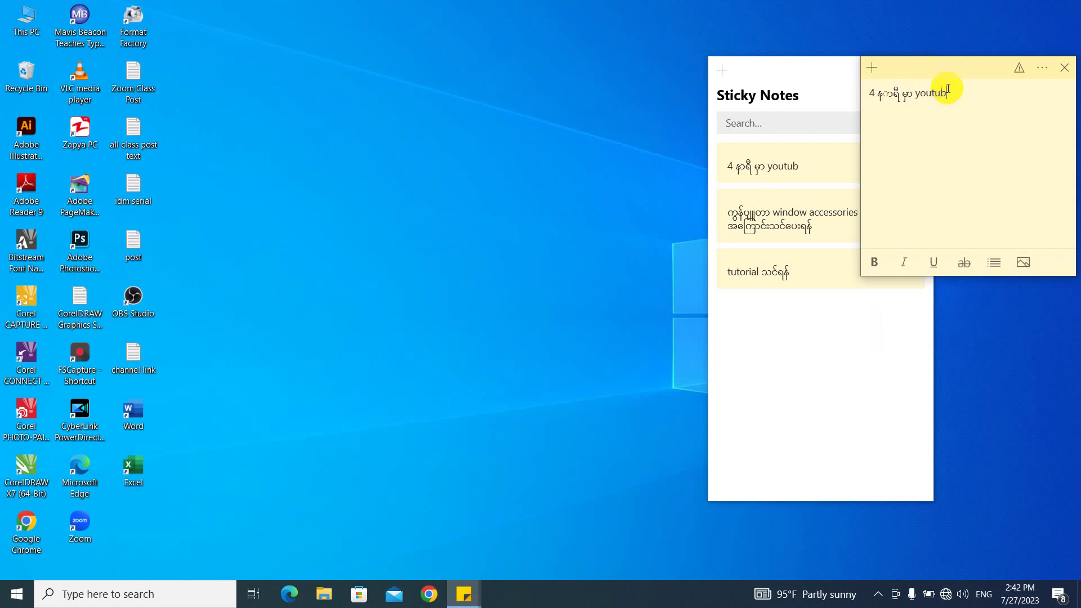
{"action": "type", "text": "e post"}
{"action": "key", "text": "alt+shift"}
{"action": "type", "text": "တင်ရန်"}
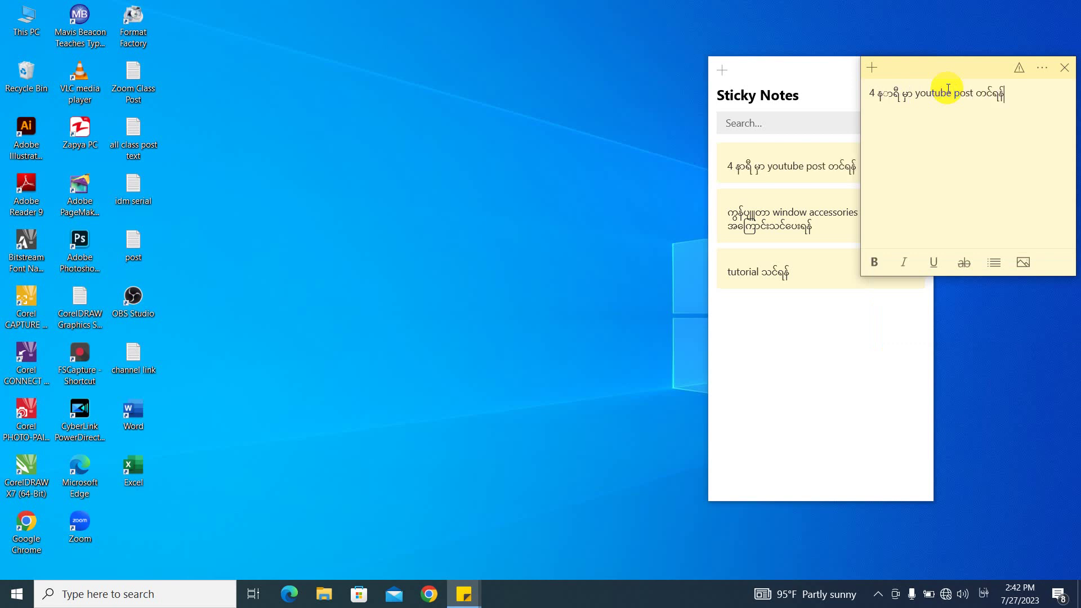
Step: Close the Sticky Notes list while keeping the new note open, and shift the note slightly on the desktop
{"action": "left_click_drag", "start_coordinate": [796, 69], "coordinate": [702, 67]}
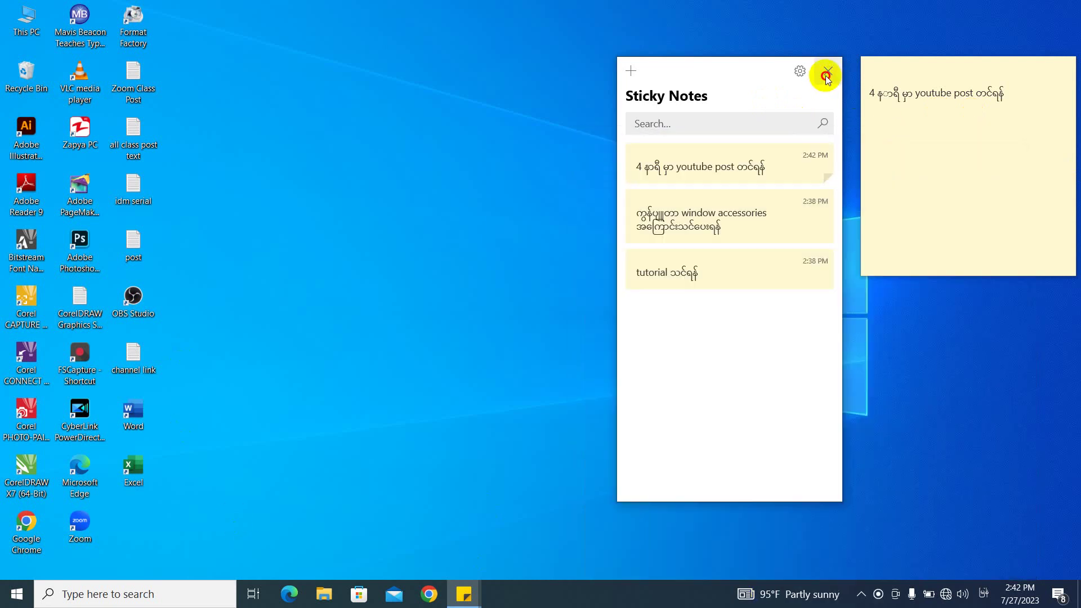
{"action": "left_click", "coordinate": [827, 73]}
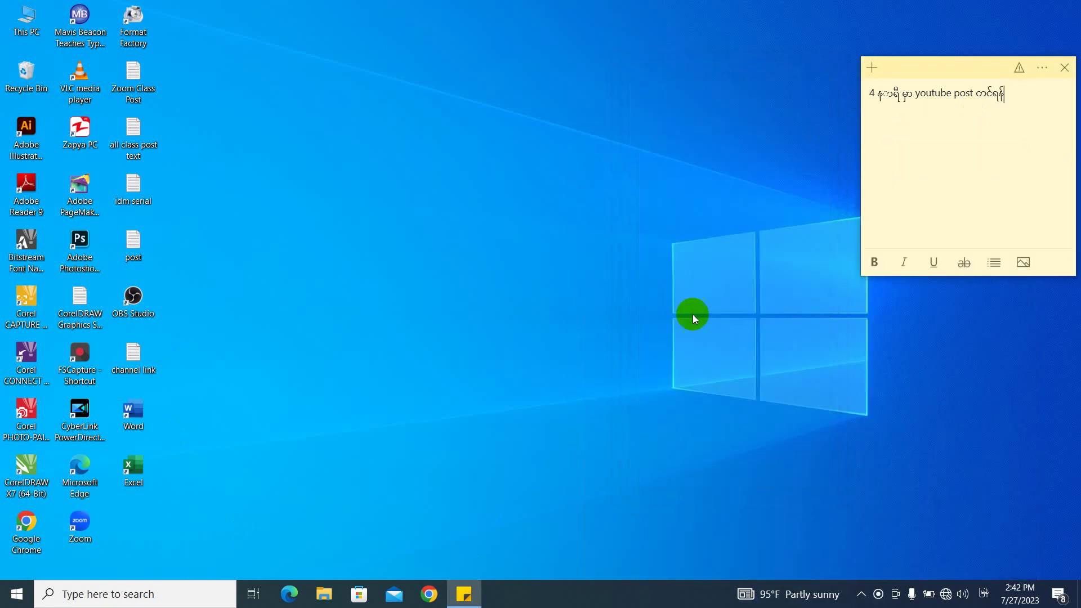
{"action": "left_click_drag", "start_coordinate": [941, 70], "coordinate": [917, 53]}
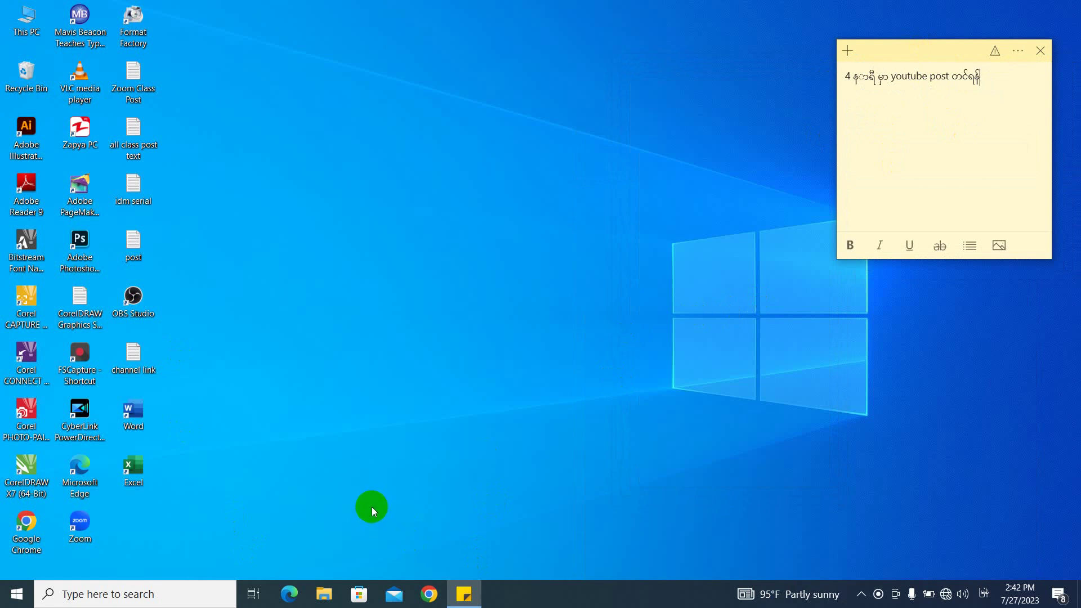
Step: Open a File Explorer window, move it around over the open sticky note, and close it
{"action": "key", "text": "super+e"}
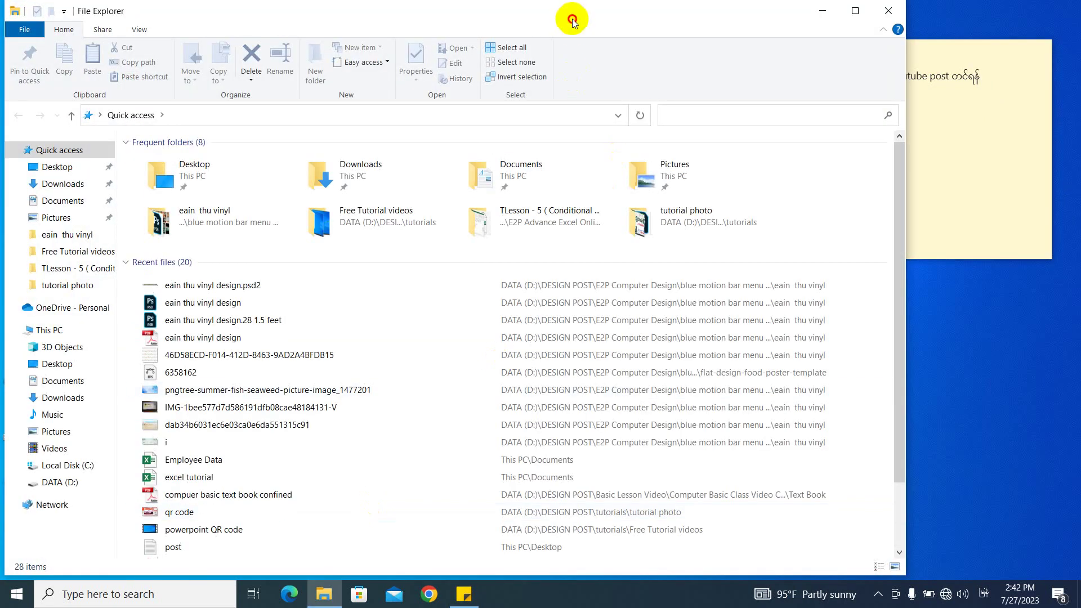
{"action": "left_click_drag", "start_coordinate": [572, 21], "coordinate": [673, 122]}
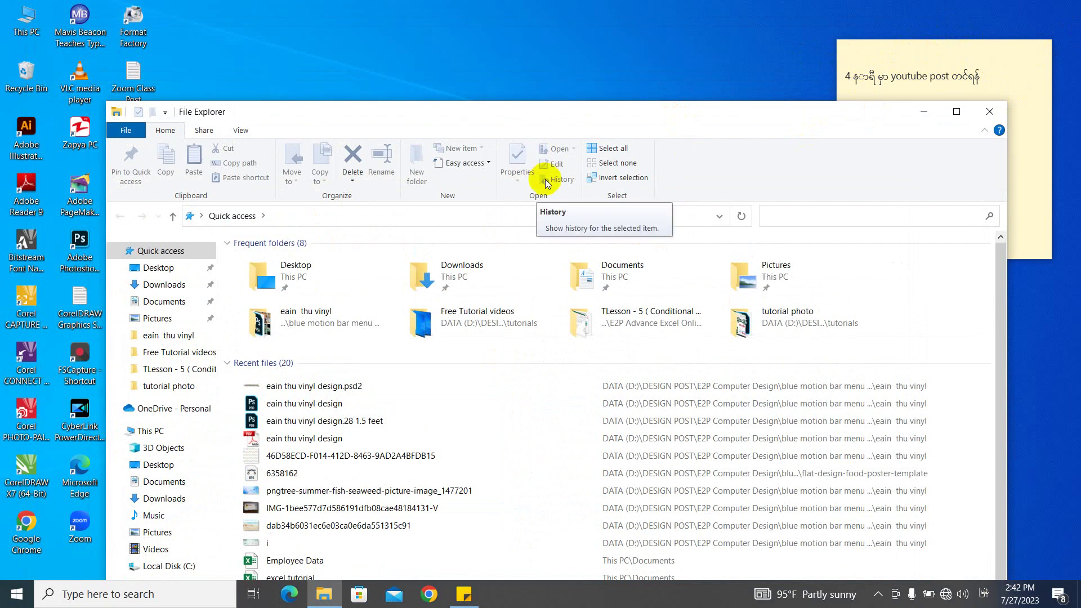
{"action": "left_click_drag", "start_coordinate": [554, 120], "coordinate": [559, 59]}
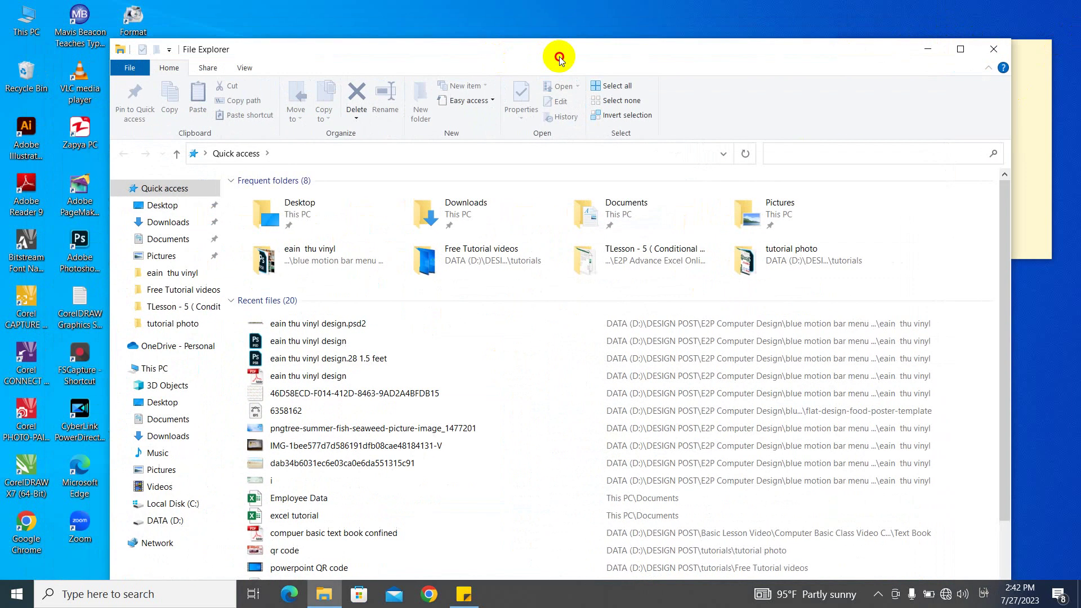
{"action": "left_click_drag", "start_coordinate": [851, 52], "coordinate": [800, 140]}
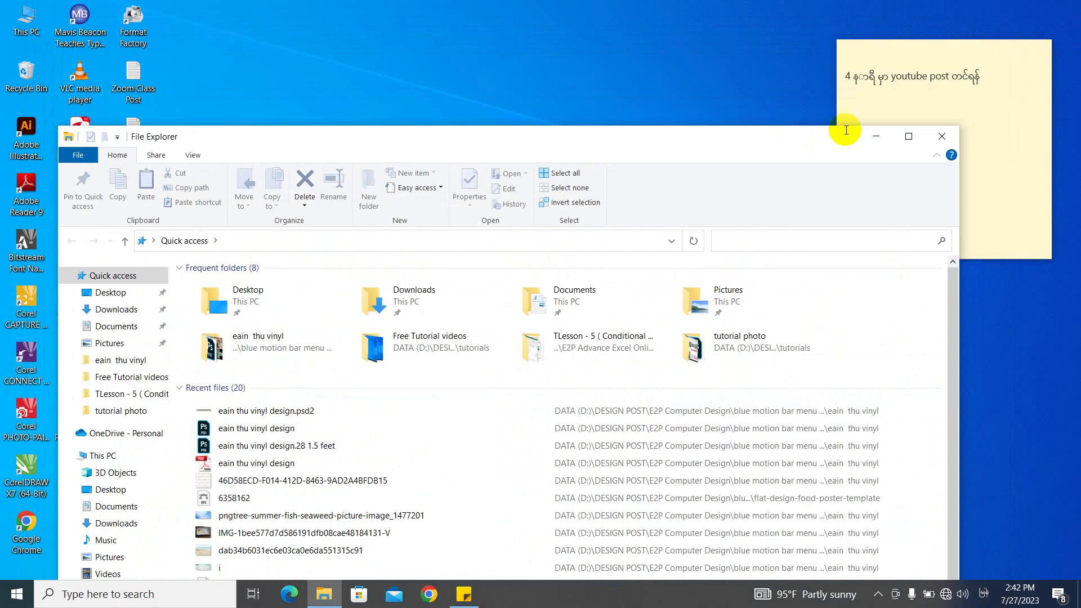
{"action": "left_click", "coordinate": [941, 137]}
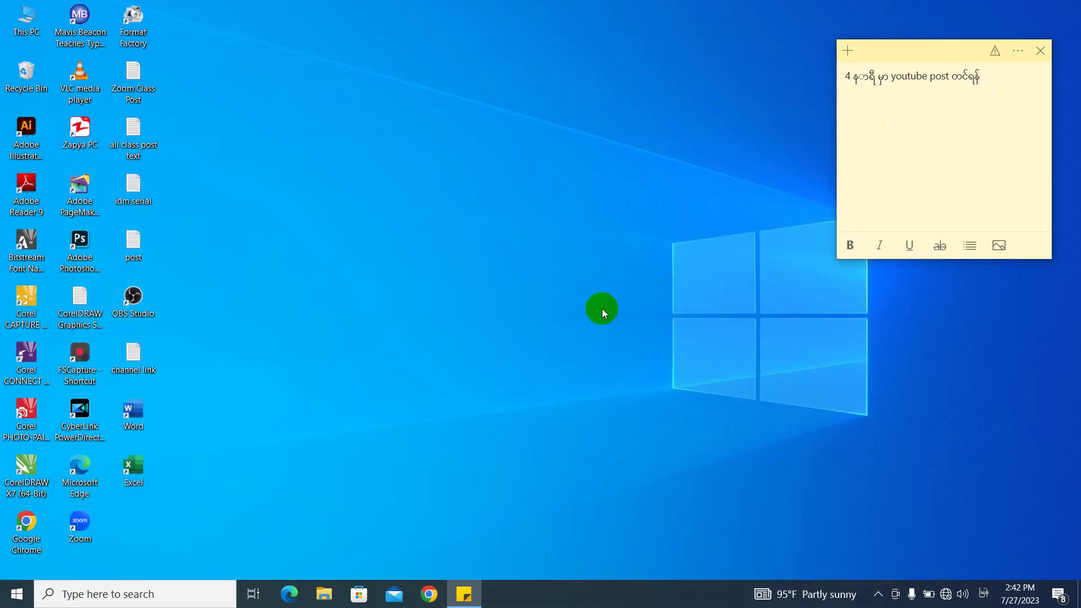
Step: Close the "youtube post" sticky note and refresh the desktop
{"action": "left_click", "coordinate": [1039, 52]}
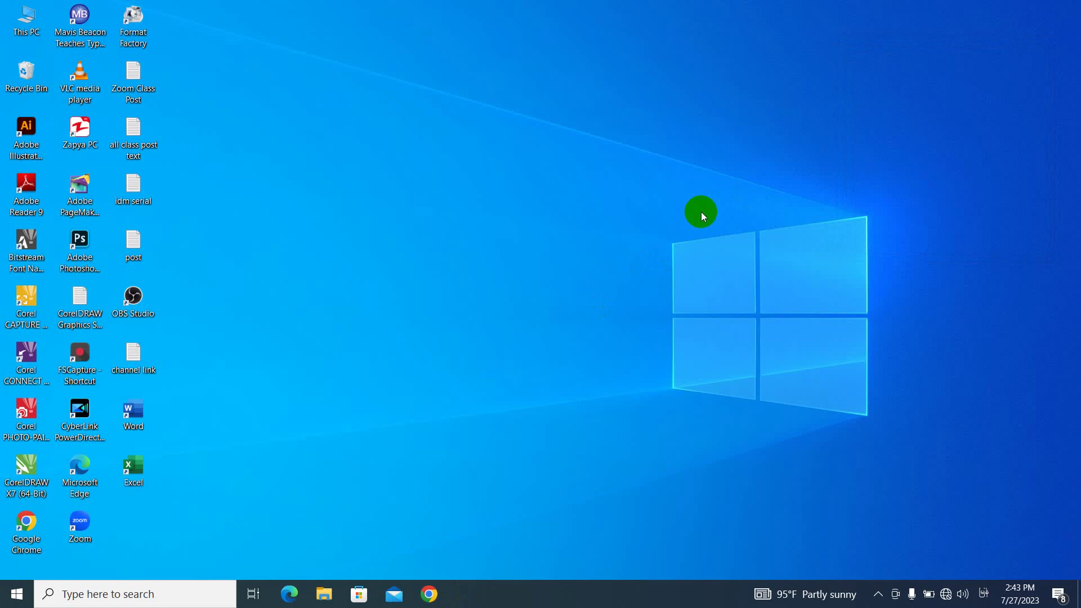
{"action": "right_click", "coordinate": [445, 184]}
{"action": "left_click", "coordinate": [486, 225]}
Step: Open Word with a blank document and dismiss the Office updates notice
{"action": "left_click", "coordinate": [137, 420]}
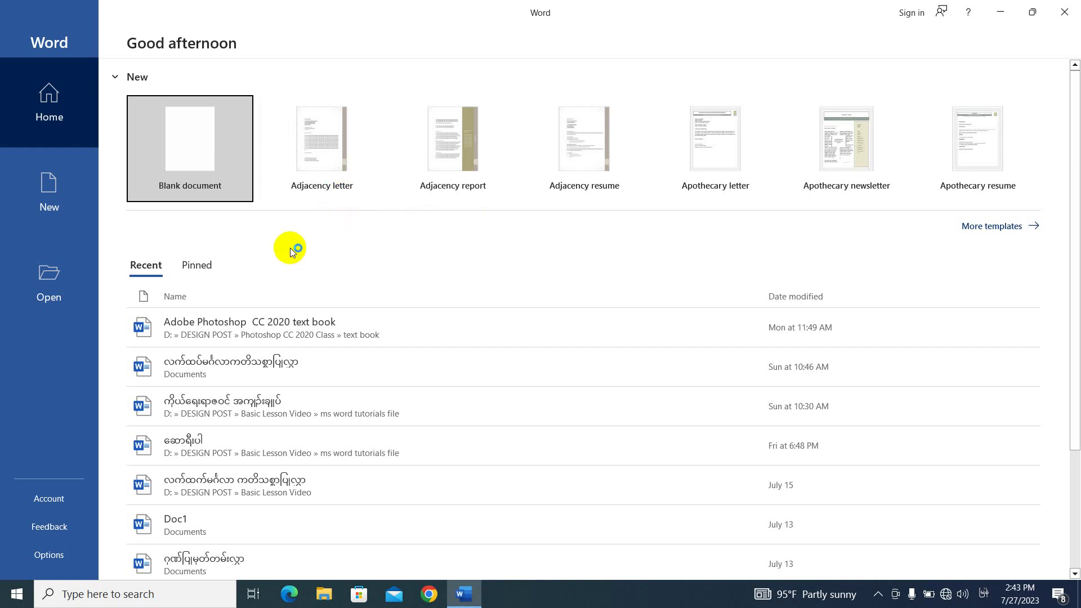
{"action": "left_click", "coordinate": [200, 150]}
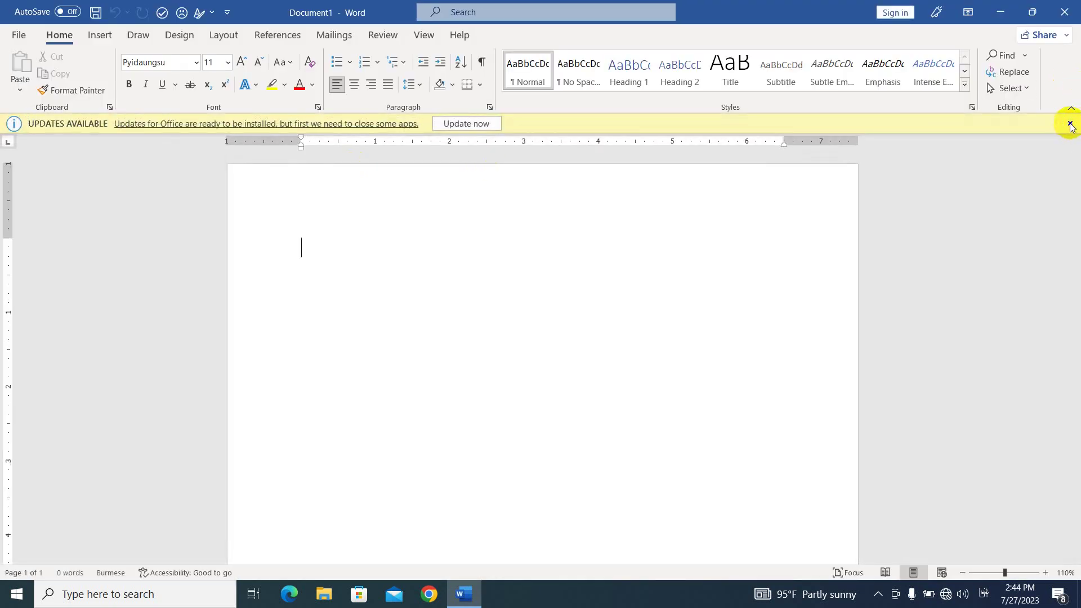
{"action": "left_click", "coordinate": [1070, 124]}
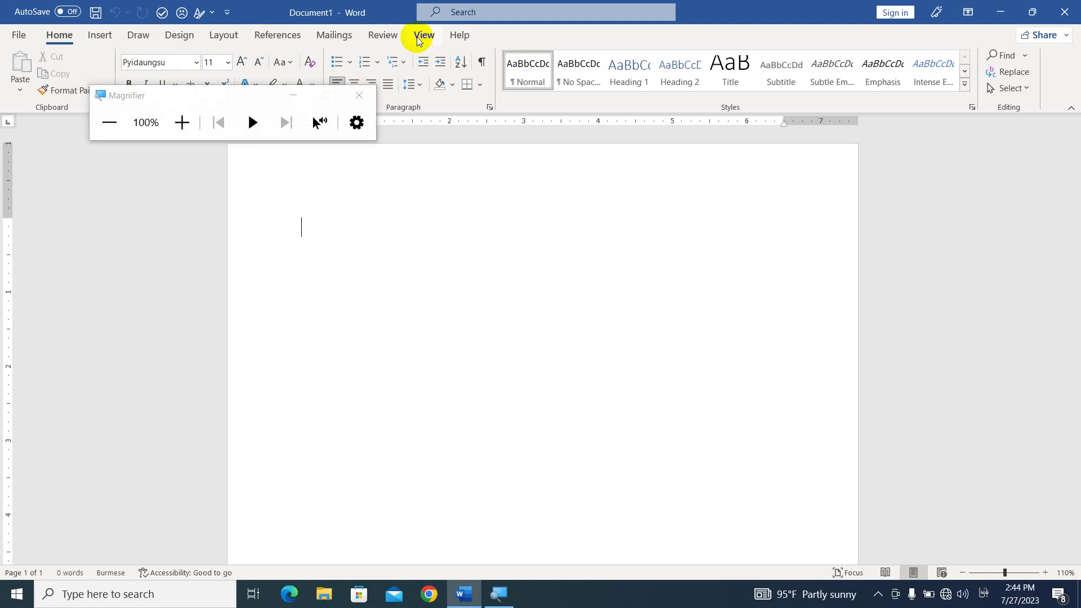
Step: Magnify the Word ribbon around the View heading with Magnifier, and return the magnification to 100%
{"action": "key", "text": "super+plus"}
{"action": "key", "text": "super+plus"}
{"action": "key", "text": "super+plus"}
{"action": "key", "text": "super+plus"}
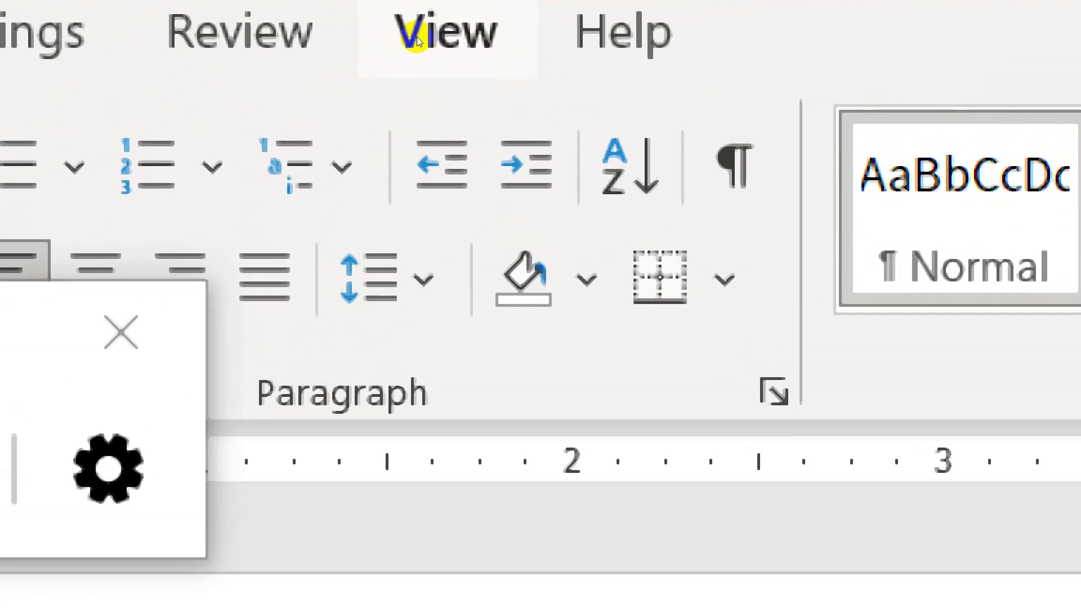
{"action": "key", "text": "super+plus"}
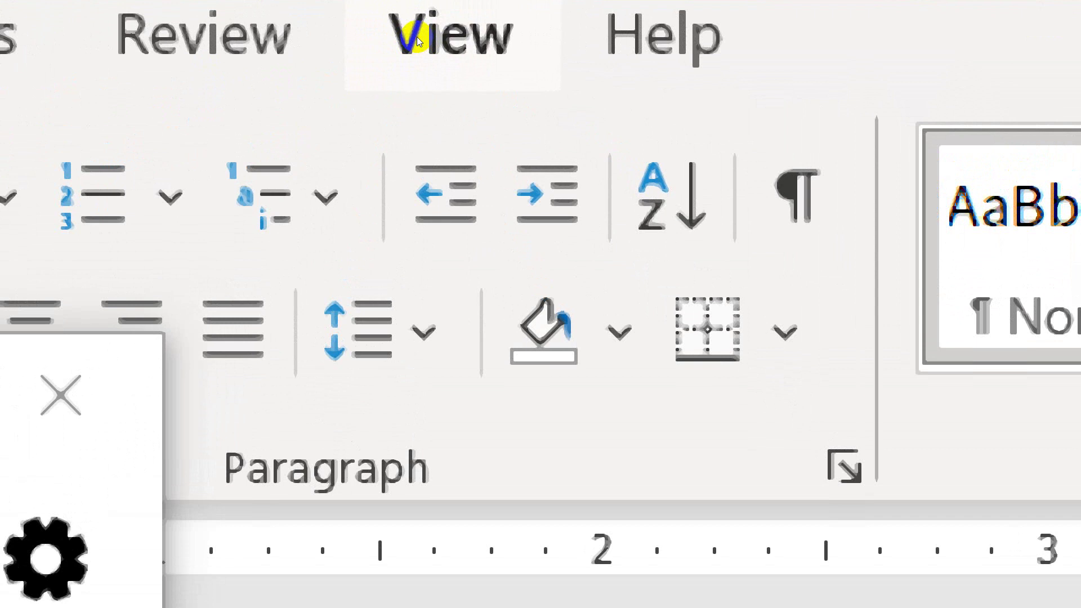
{"action": "key", "text": "super+minus"}
{"action": "key", "text": "super+minus"}
{"action": "key", "text": "super+minus"}
{"action": "key", "text": "super+minus"}
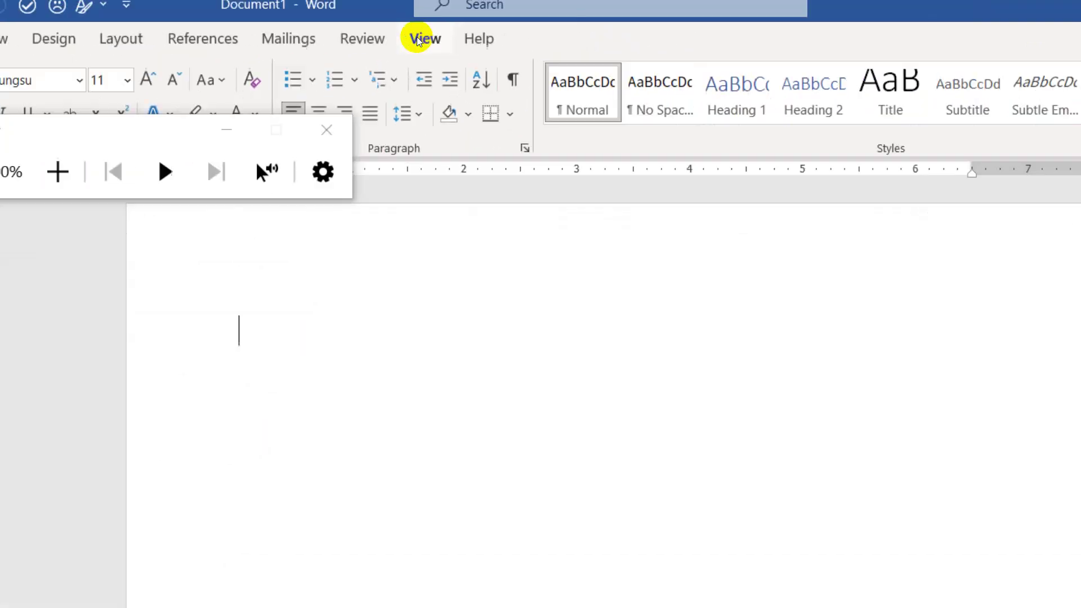
{"action": "key", "text": "super+minus"}
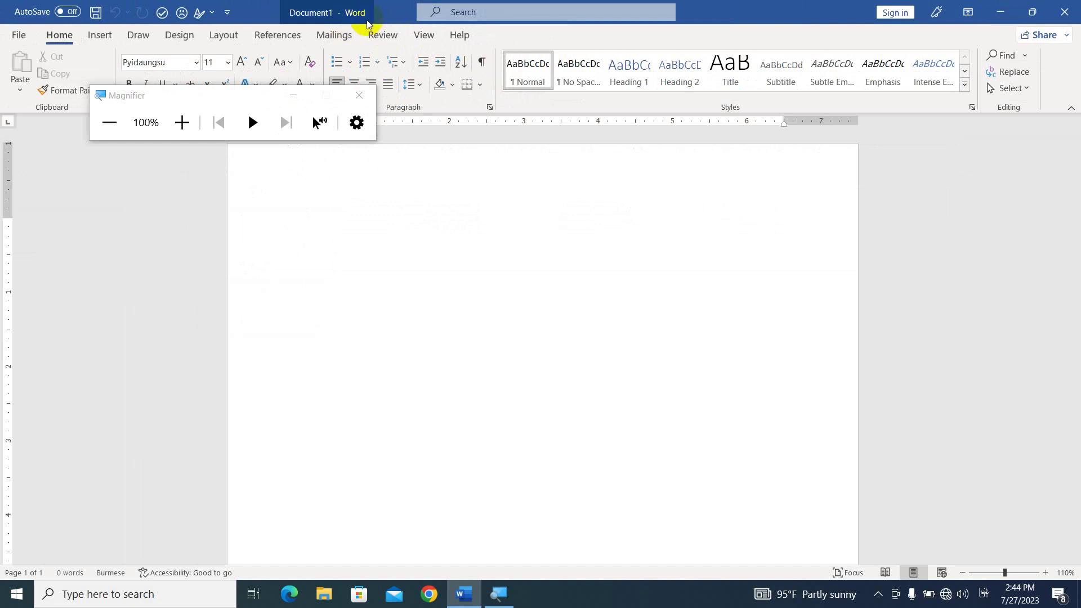
Step: Magnify the area around the Word document's title, and zoom Magnifier back out to 100%
{"action": "key", "text": "super+plus"}
{"action": "key", "text": "super+plus"}
{"action": "key", "text": "super+plus"}
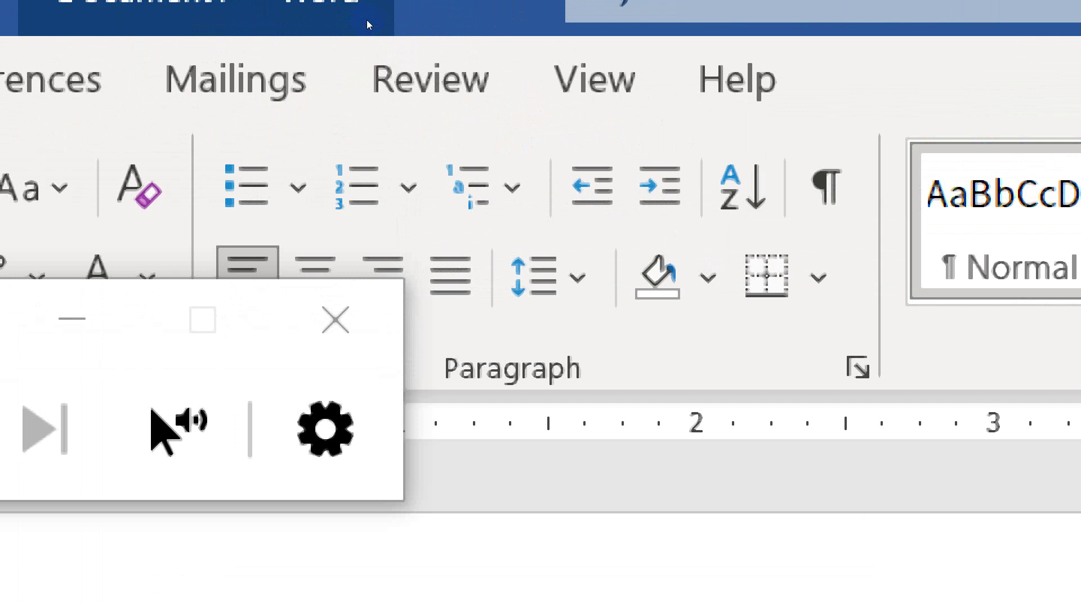
{"action": "key", "text": "super+minus"}
{"action": "key", "text": "super+minus"}
{"action": "key", "text": "super+minus"}
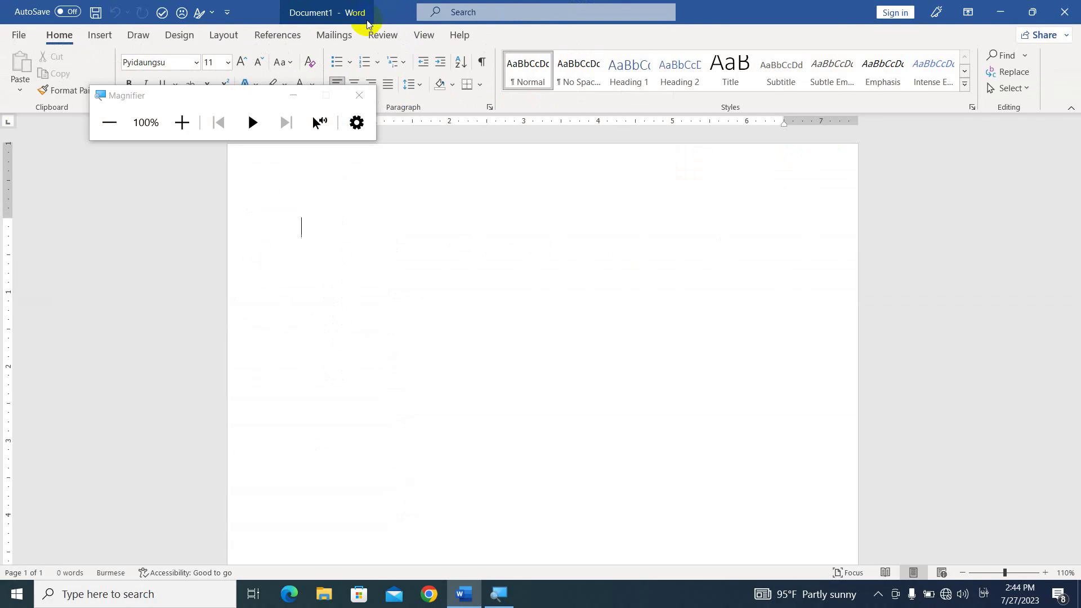
Step: Close Magnifier and the blank Word document to return to the desktop
{"action": "left_click", "coordinate": [361, 98]}
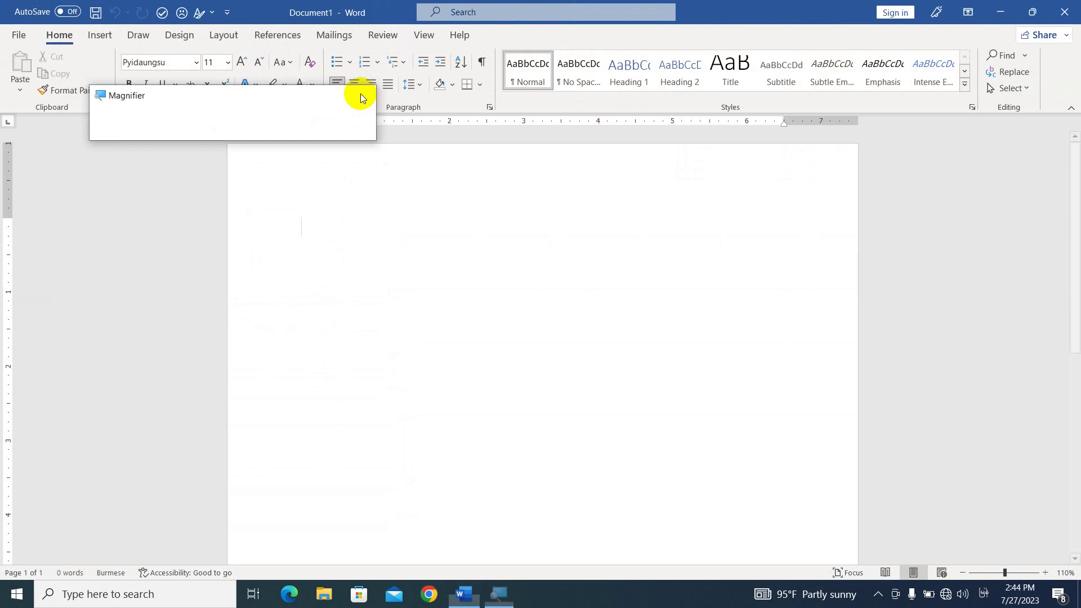
{"action": "left_click", "coordinate": [1065, 12]}
{"action": "left_click", "coordinate": [147, 77]}
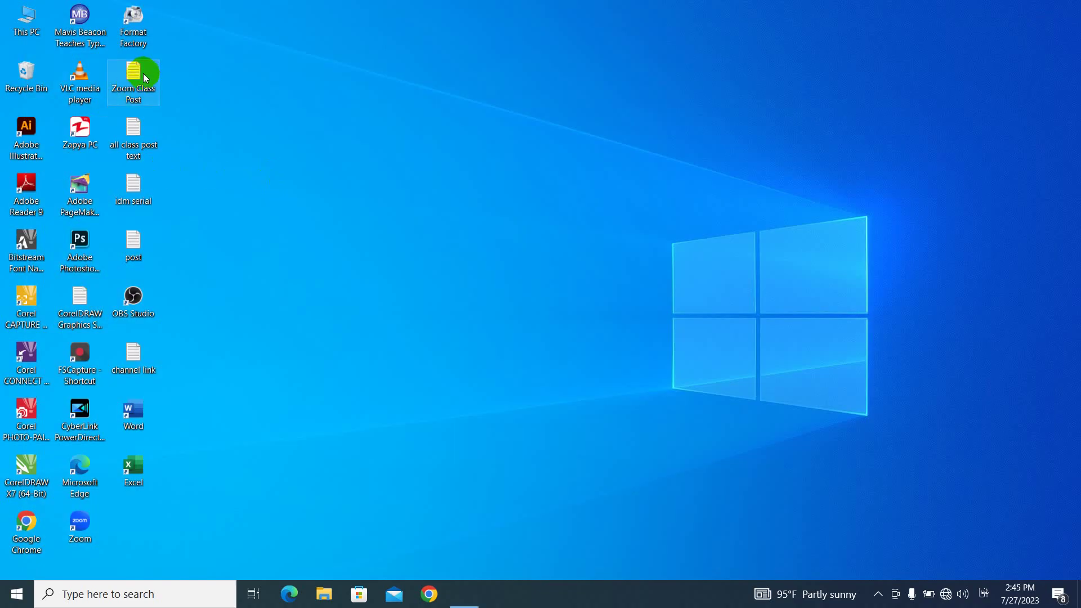
Step: Start Magnifier on the desktop to enlarge the view, and reduce the magnification to 100%
{"action": "key", "text": "super+plus"}
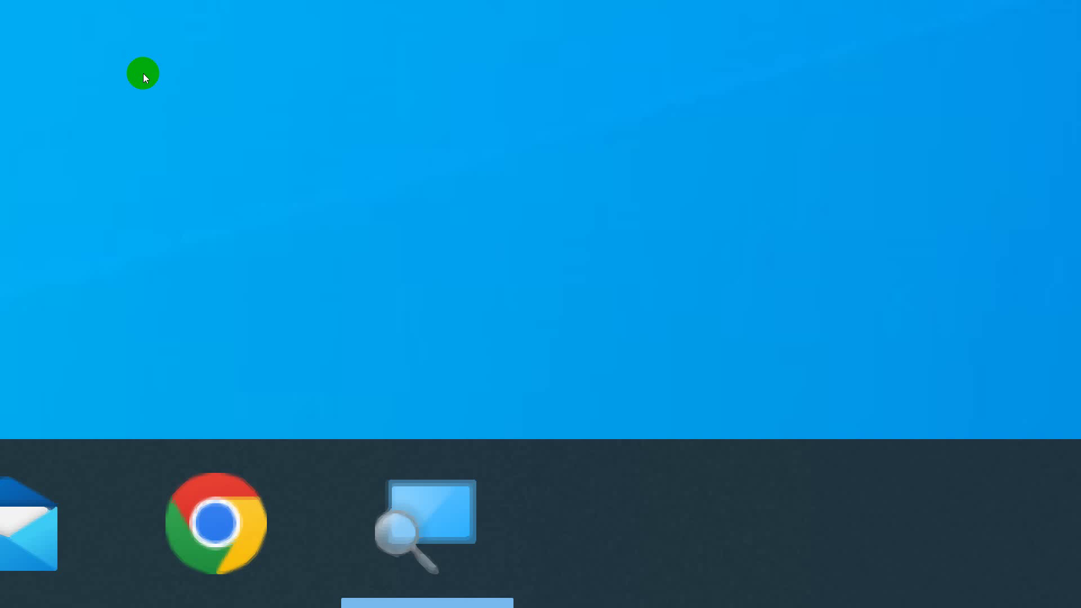
{"action": "key", "text": "super+minus"}
{"action": "key", "text": "super+minus"}
{"action": "key", "text": "super+minus"}
{"action": "key", "text": "super+minus"}
{"action": "key", "text": "super+minus"}
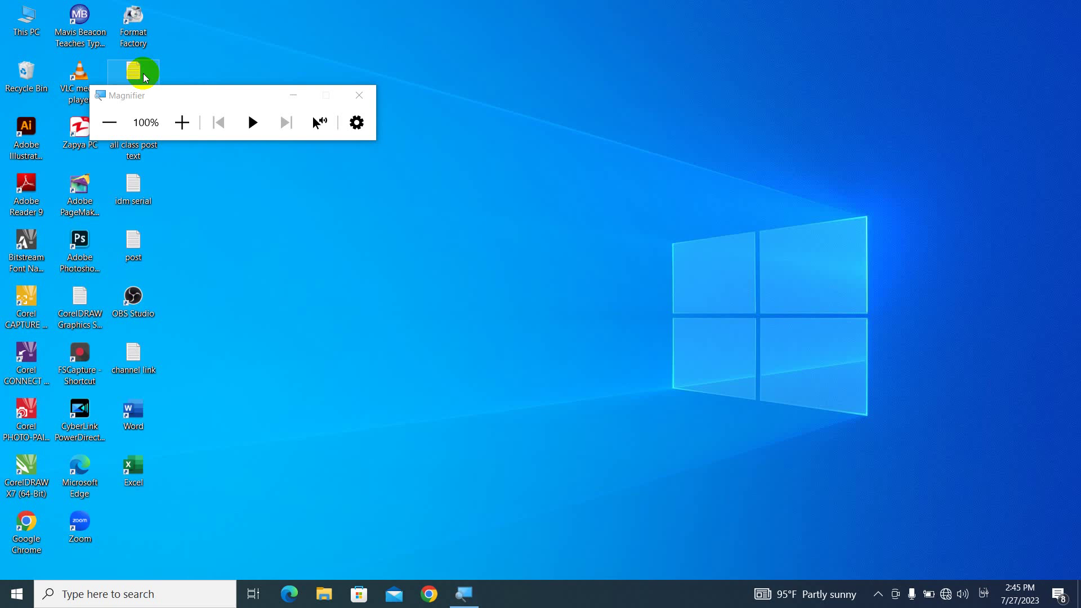
Step: Enlarge the desktop with Magnifier, return the magnification to 100%, and close Magnifier
{"action": "key", "text": "super+plus"}
{"action": "key", "text": "super+minus"}
{"action": "left_click", "coordinate": [359, 96]}
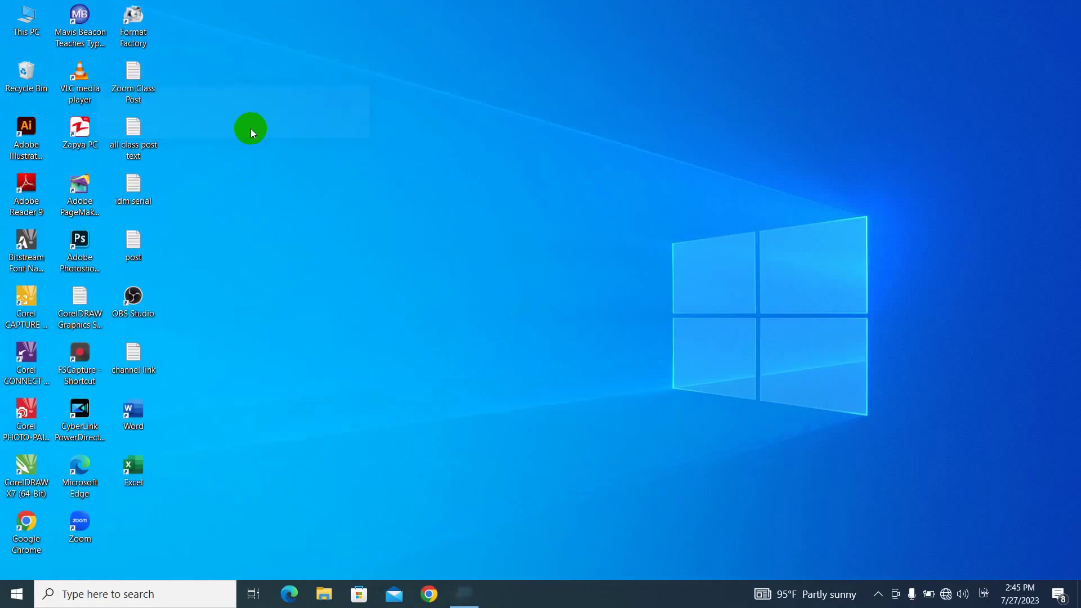
Step: Restart Magnifier to enlarge the desktop view, and zoom back out to 100%
{"action": "left_click", "coordinate": [140, 85]}
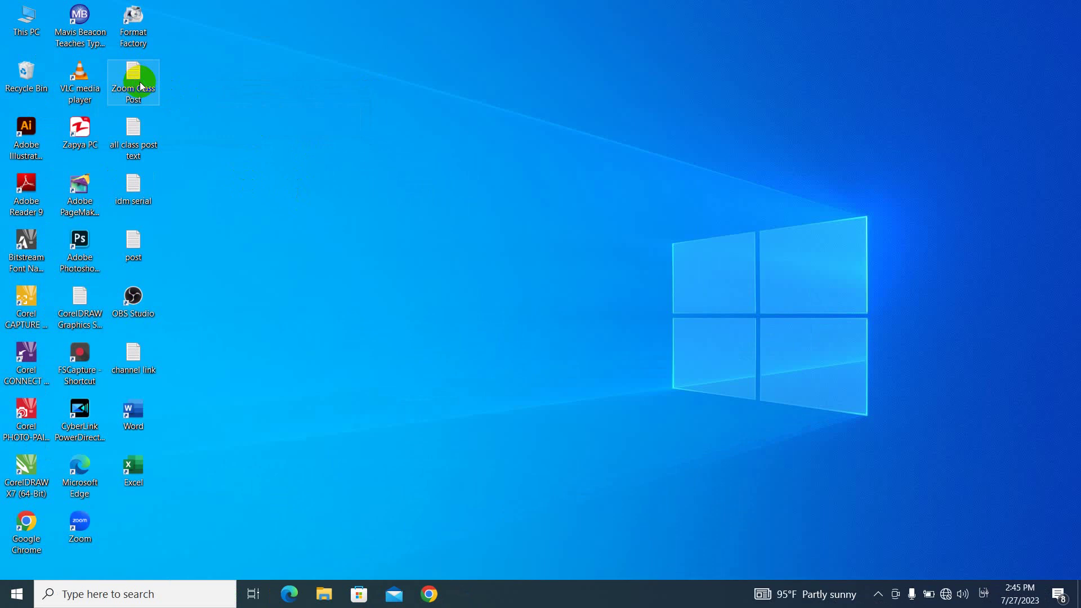
{"action": "key", "text": "super+plus"}
{"action": "key", "text": "super+plus"}
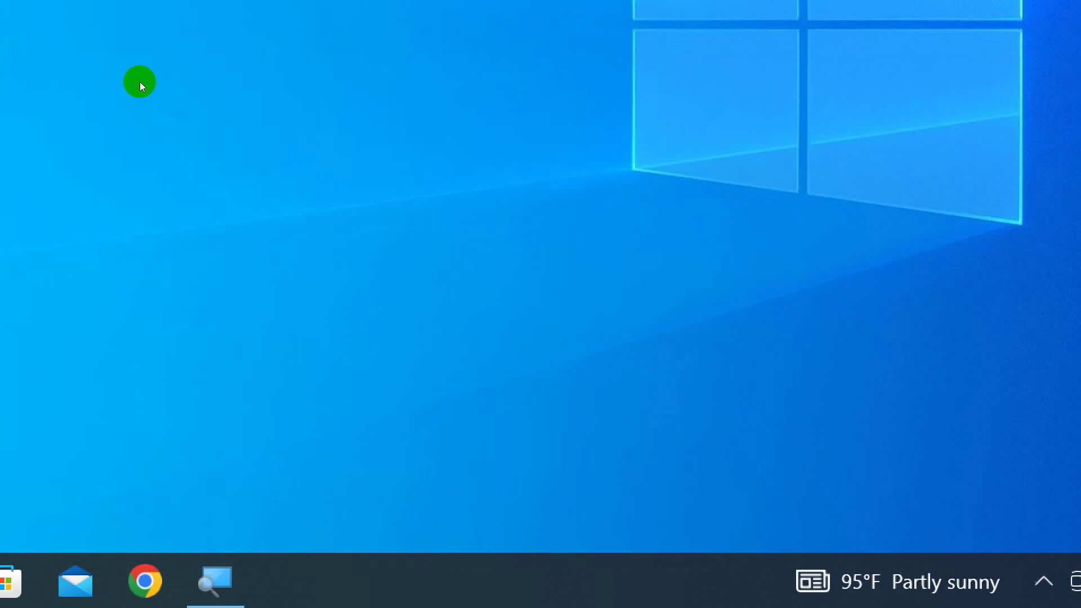
{"action": "key", "text": "super+minus"}
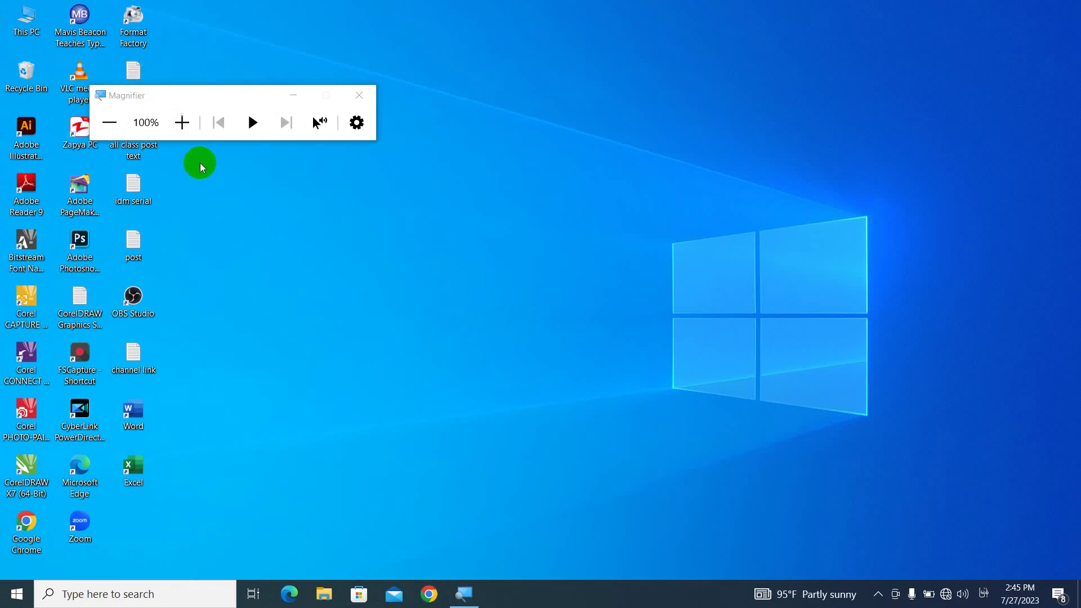
Step: Set the magnification to 200% and back to 100% from the Magnifier window, minimize and restore that window, and close it
{"action": "left_click", "coordinate": [181, 122]}
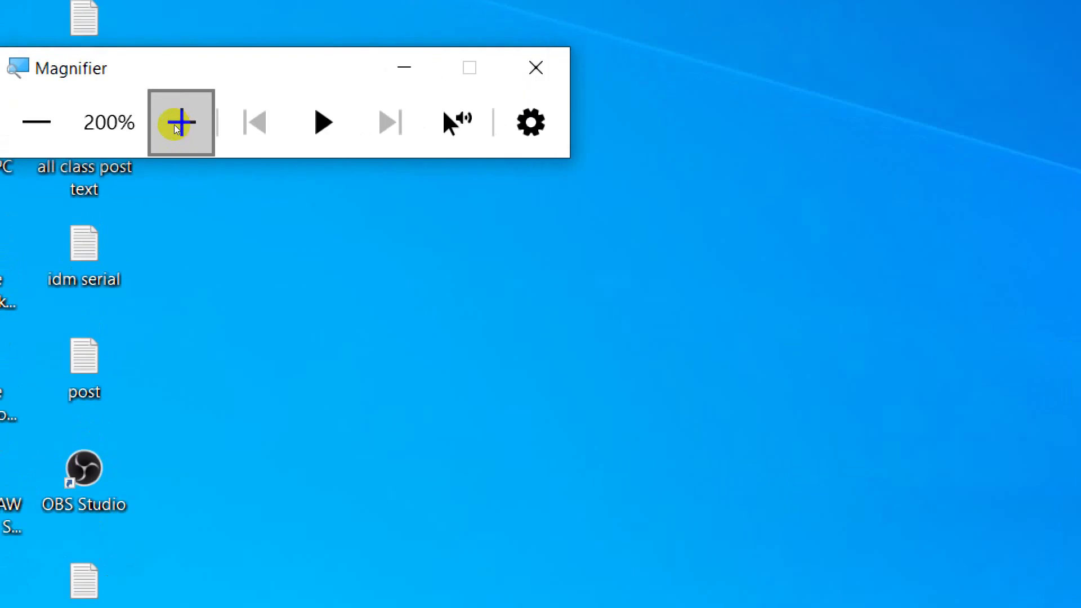
{"action": "left_click", "coordinate": [114, 119]}
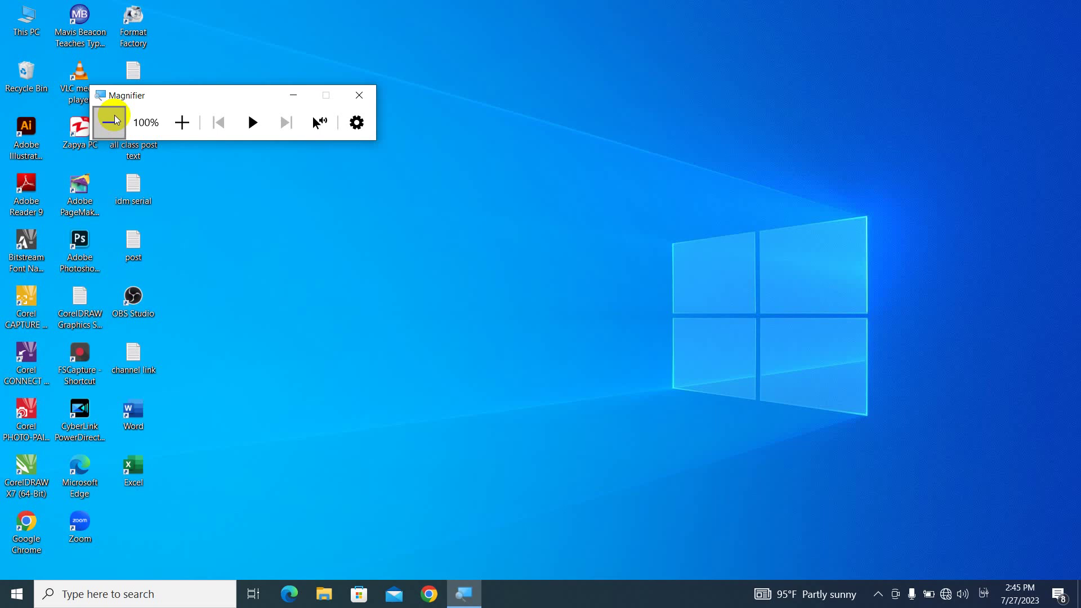
{"action": "left_click", "coordinate": [306, 96]}
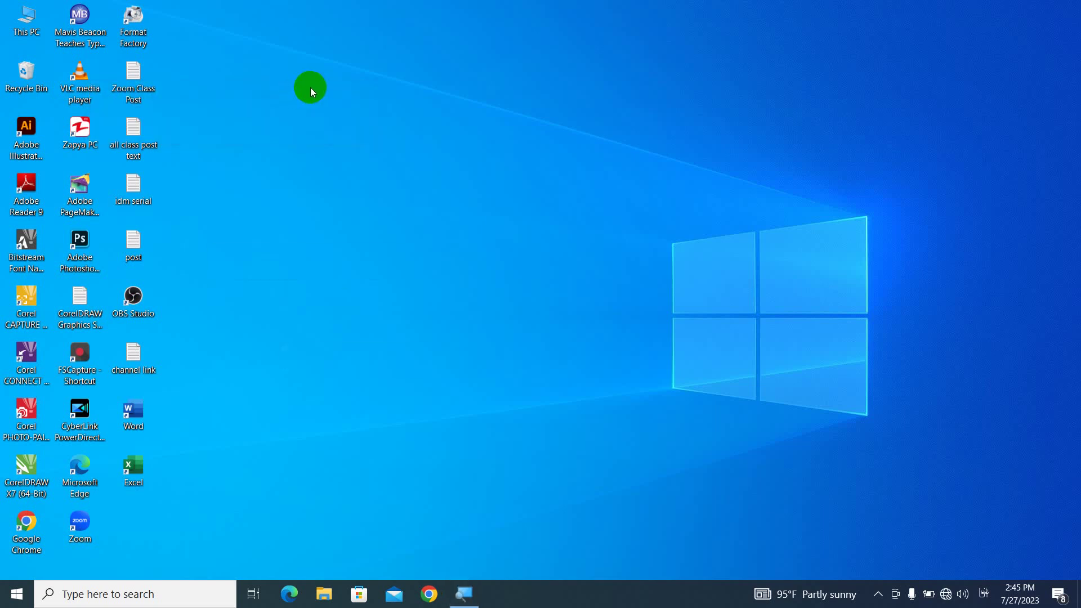
{"action": "left_click", "coordinate": [463, 594]}
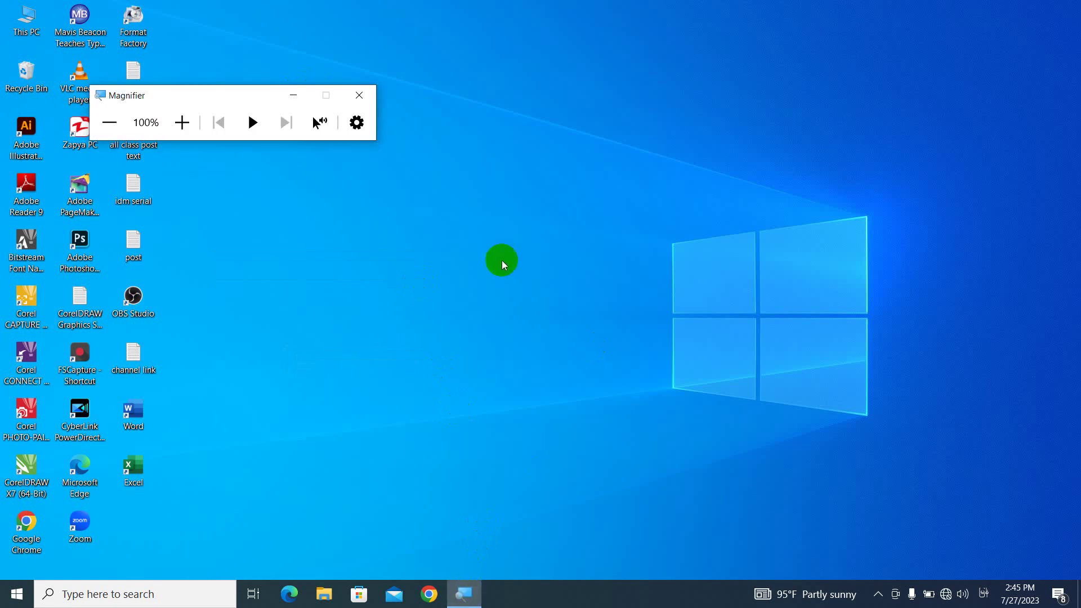
{"action": "left_click", "coordinate": [360, 95]}
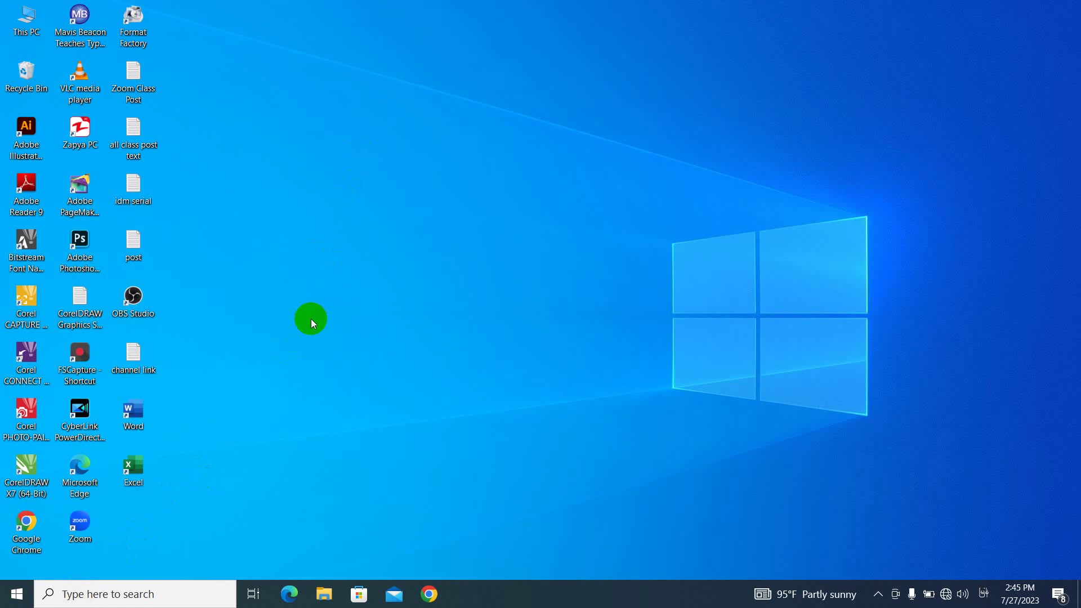
Step: Switch the keyboard input to English, search Windows for "cam", and open the Camera app
{"action": "left_click", "coordinate": [73, 593]}
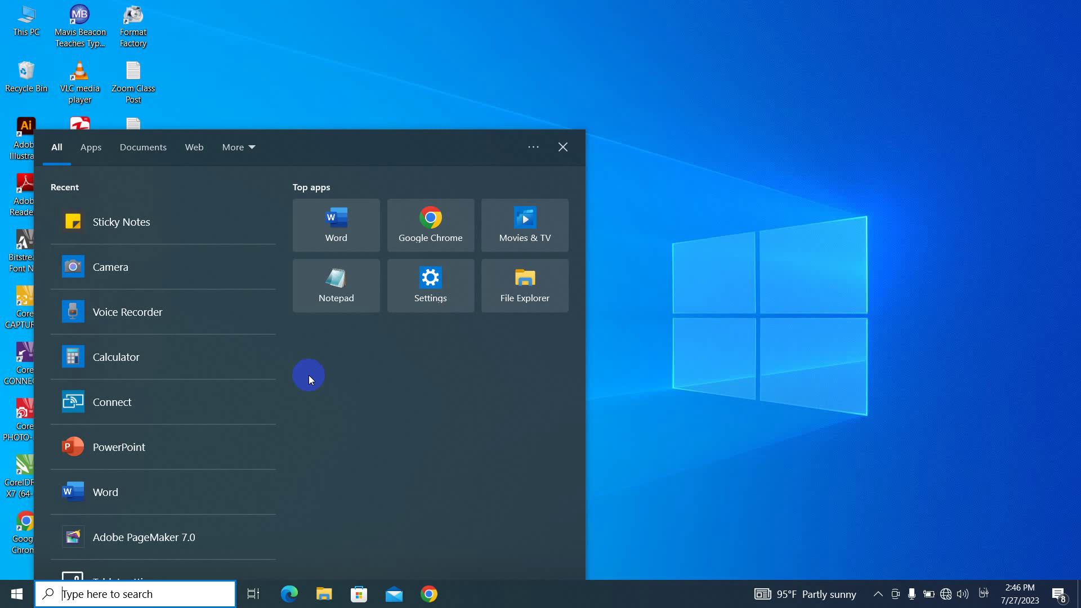
{"action": "type", "text": "សតិ"}
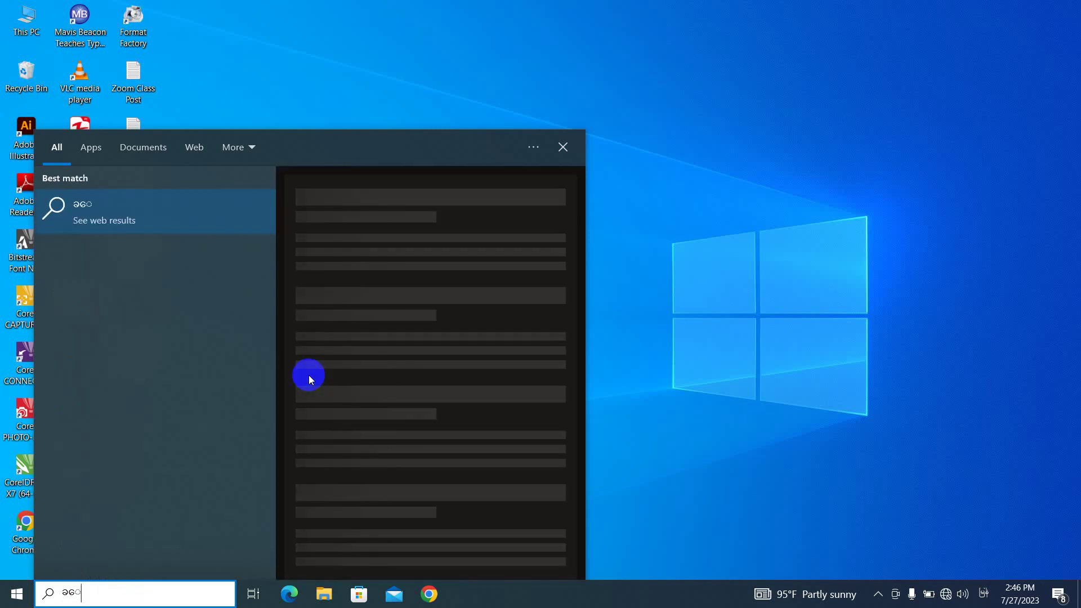
{"action": "key", "text": "BackSpace"}
{"action": "key", "text": "BackSpace"}
{"action": "key", "text": "BackSpace"}
{"action": "key", "text": "alt+shift"}
{"action": "type", "text": "cam"}
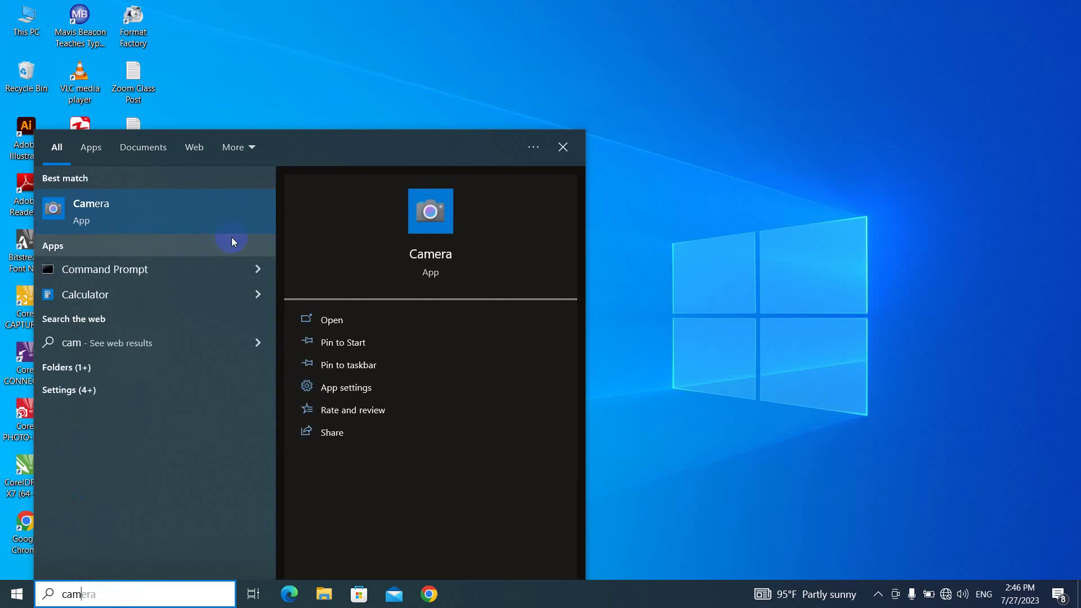
{"action": "left_click", "coordinate": [172, 215]}
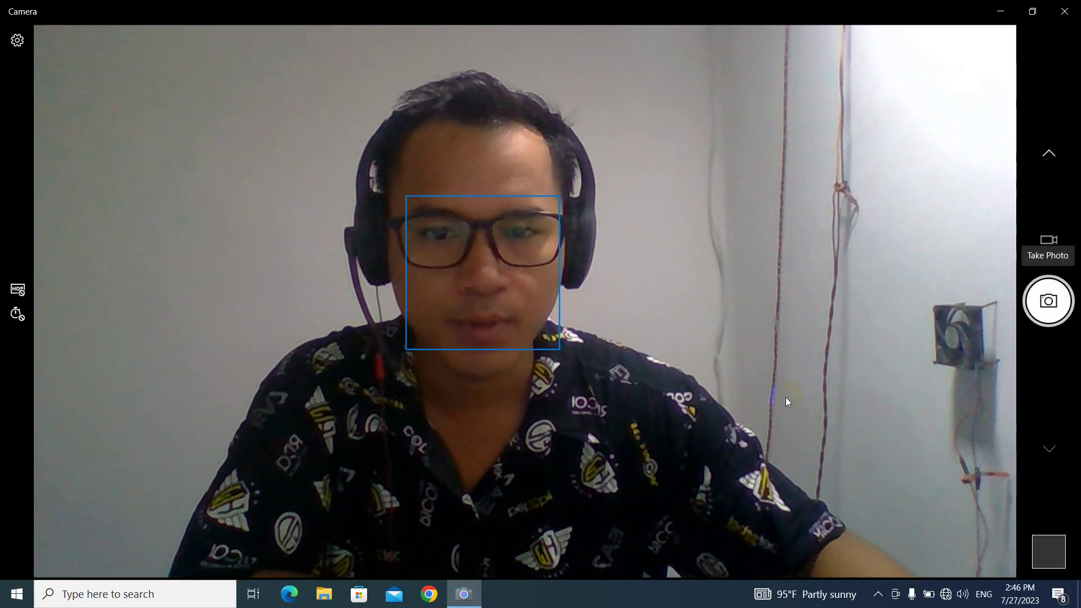
Step: Take two webcam photos and record a short video clip in Camera, and leave the app
{"action": "left_click", "coordinate": [1053, 303]}
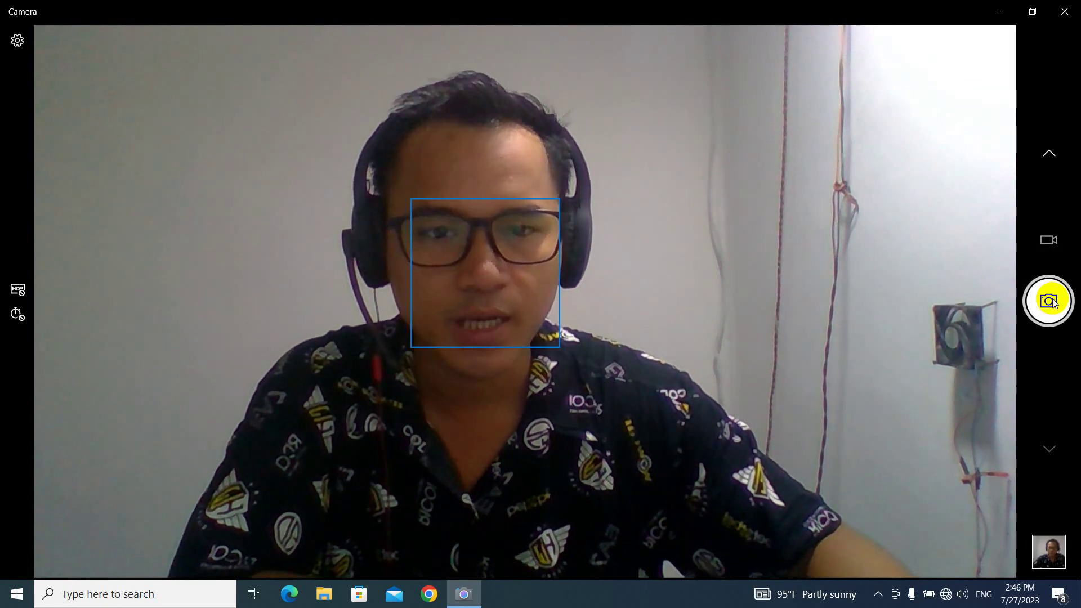
{"action": "left_click", "coordinate": [1052, 303]}
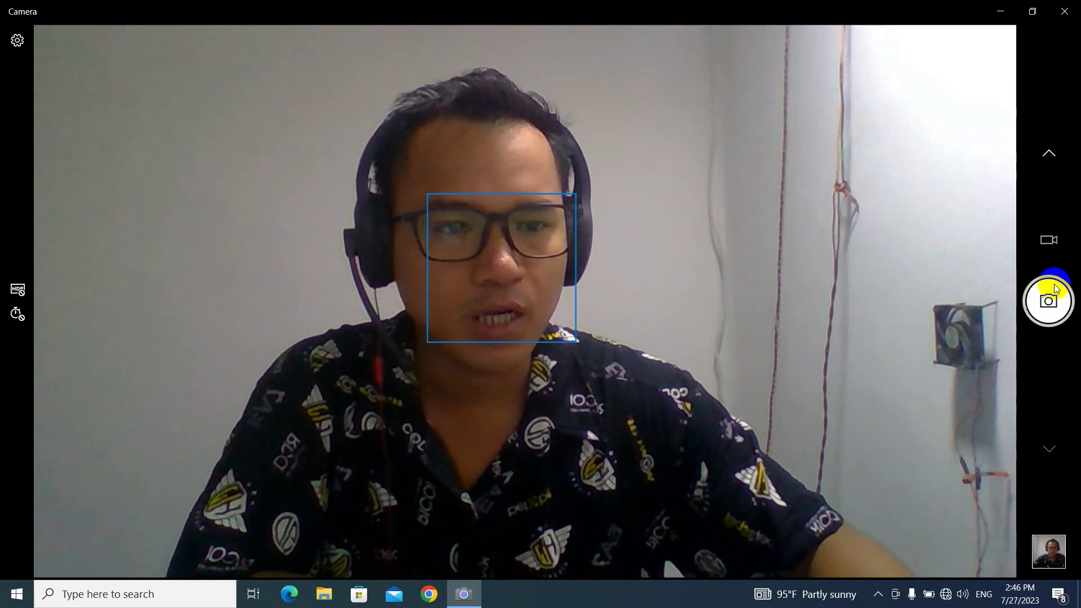
{"action": "left_click", "coordinate": [1044, 252]}
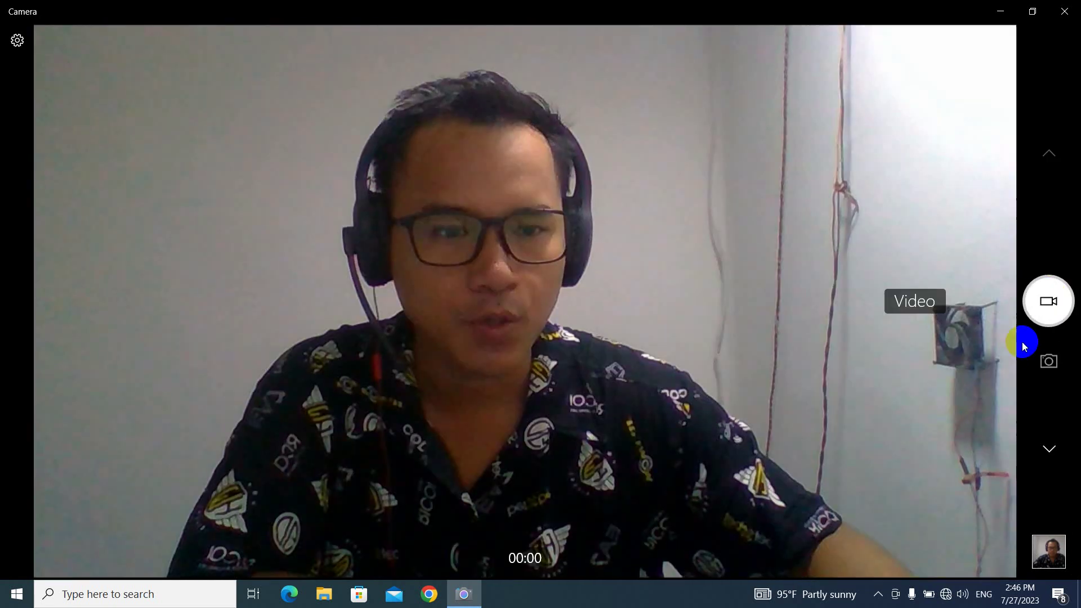
{"action": "left_click", "coordinate": [1051, 298]}
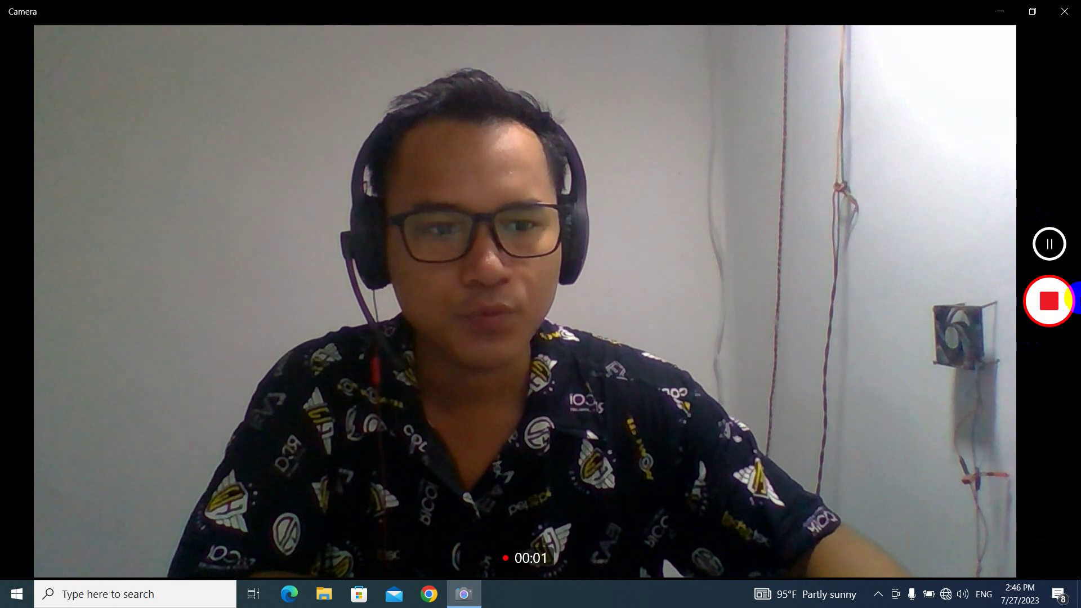
{"action": "left_click", "coordinate": [1034, 353]}
{"action": "left_click", "coordinate": [1049, 300]}
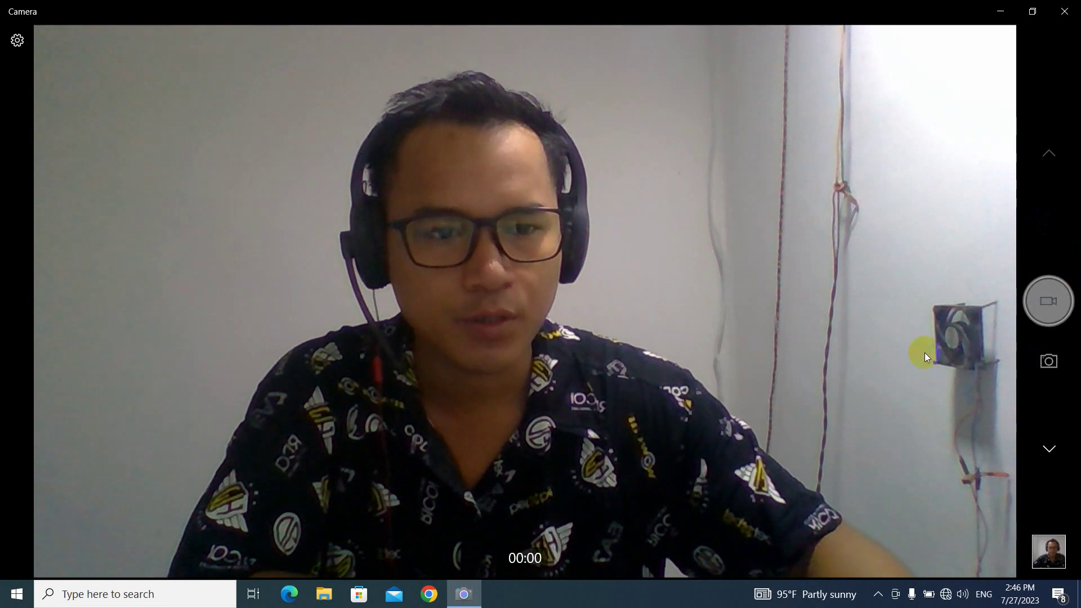
{"action": "left_click", "coordinate": [1062, 549]}
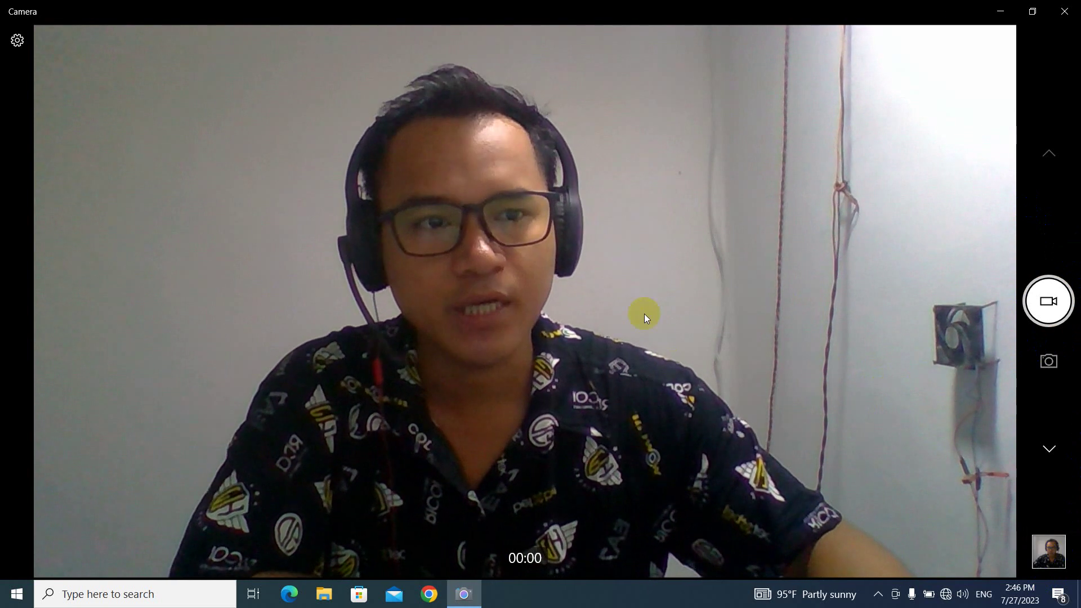
{"action": "left_click", "coordinate": [1006, 13]}
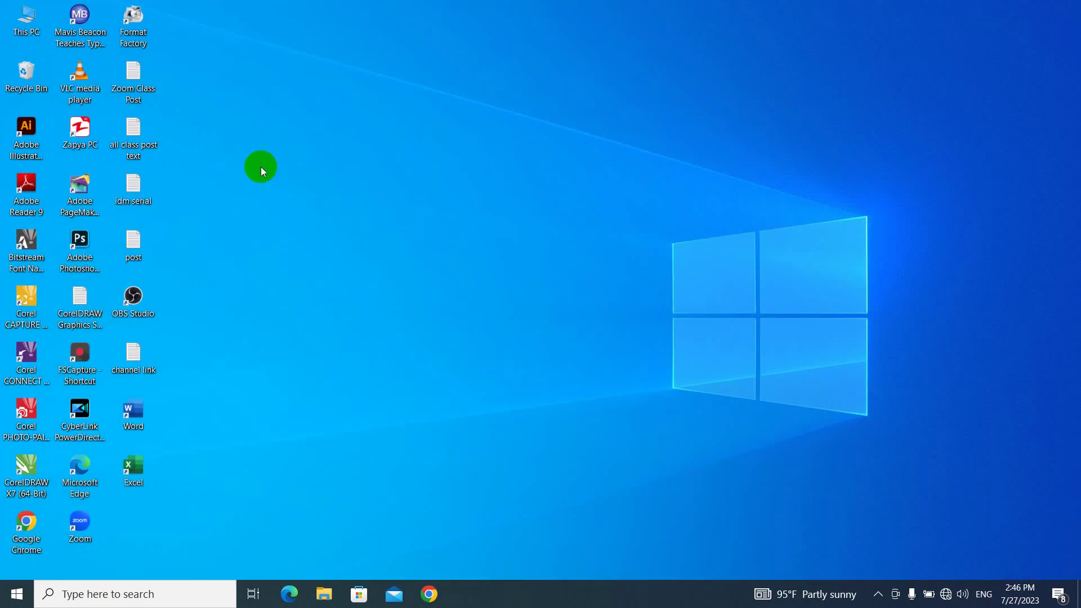
Step: Open File Explorer and look through the Documents folder and its images subfolder, returning to Documents
{"action": "right_click", "coordinate": [259, 165]}
{"action": "left_click", "coordinate": [298, 204]}
{"action": "key", "text": "super+e"}
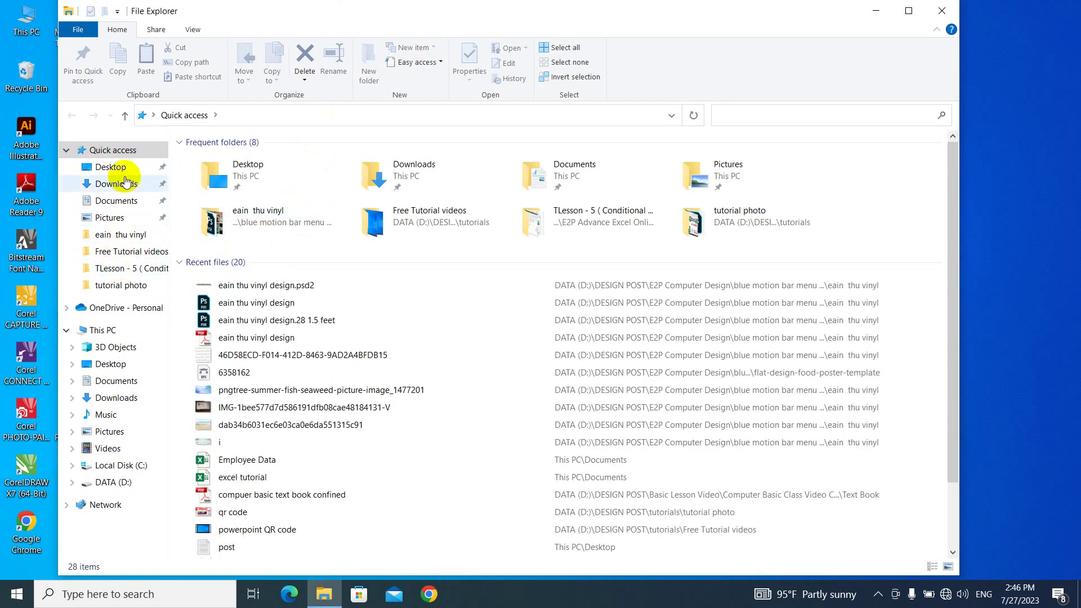
{"action": "left_click", "coordinate": [125, 204]}
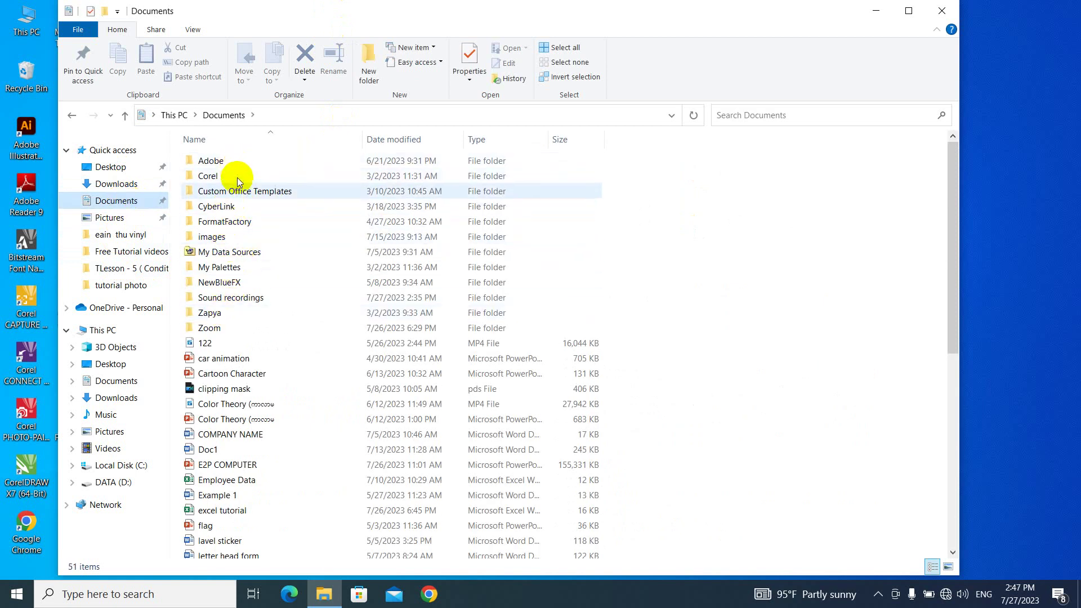
{"action": "scroll", "coordinate": [220, 267], "scroll_direction": "down", "scroll_amount": 8}
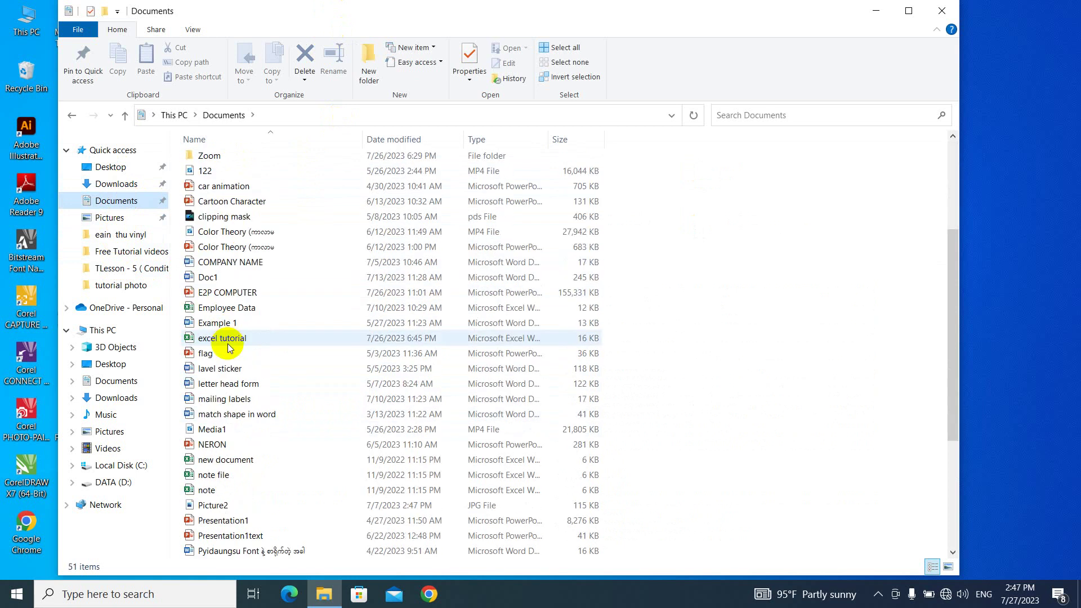
{"action": "scroll", "coordinate": [228, 405], "scroll_direction": "up", "scroll_amount": 8}
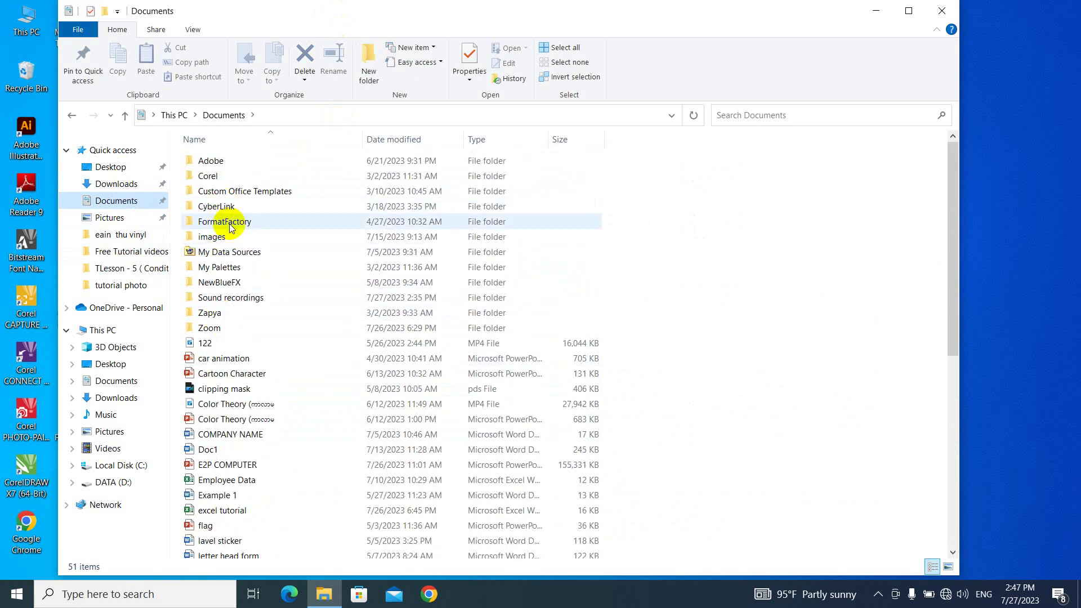
{"action": "double_click", "coordinate": [237, 237]}
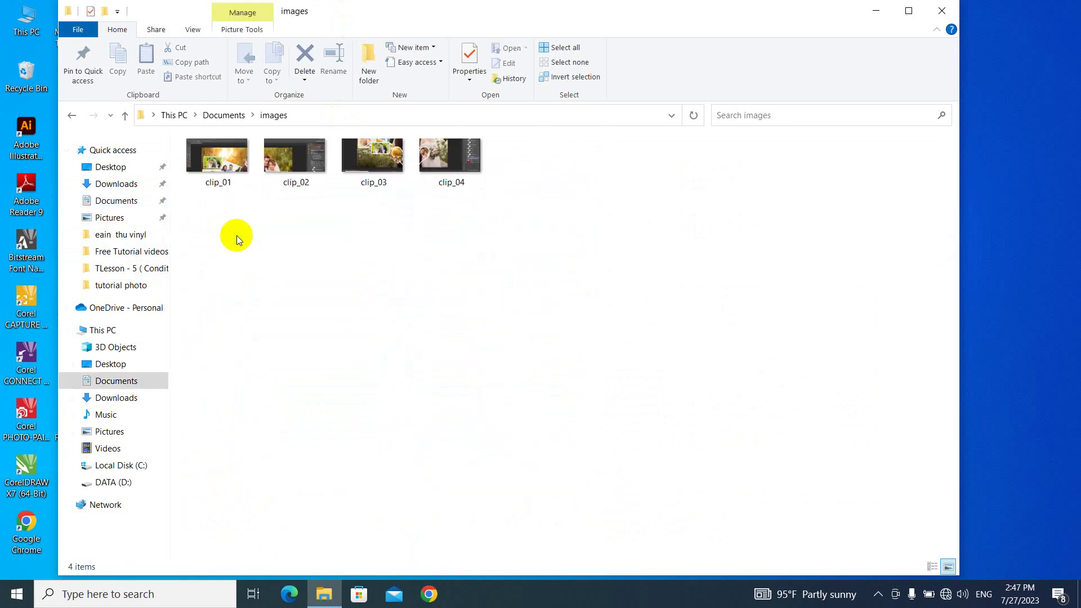
{"action": "key", "text": "alt+Left"}
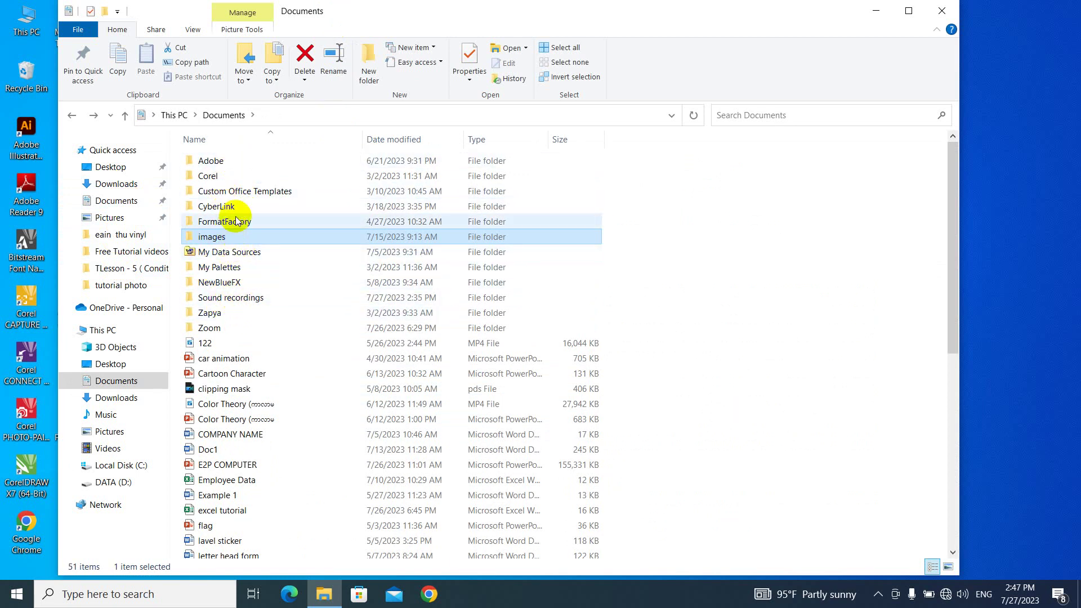
Step: Open the Camera Roll folder in Pictures to view the captured photos and video, and close File Explorer
{"action": "left_click", "coordinate": [122, 437]}
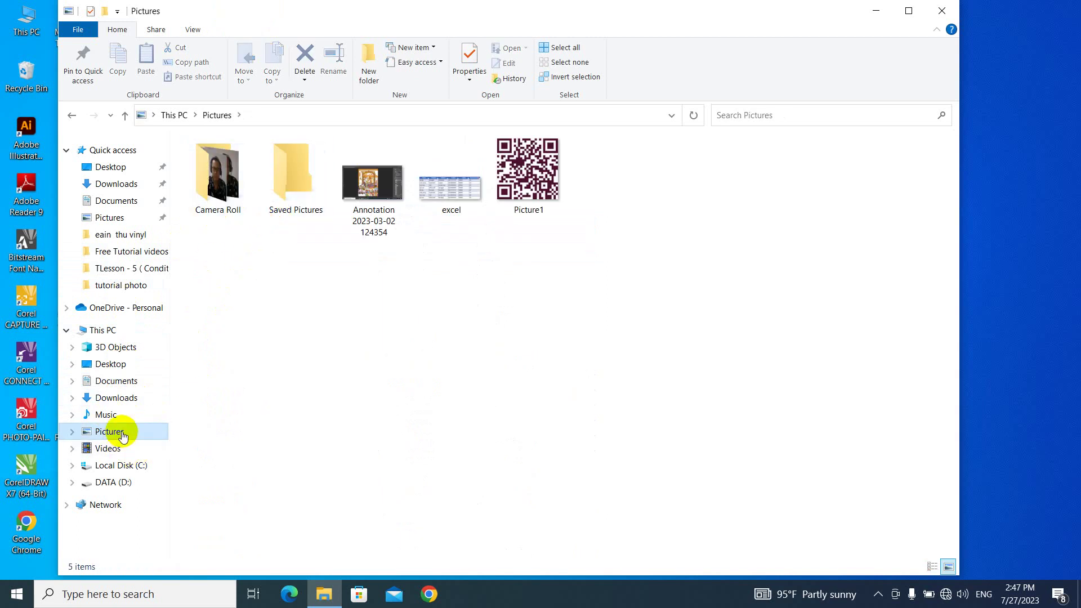
{"action": "double_click", "coordinate": [237, 178]}
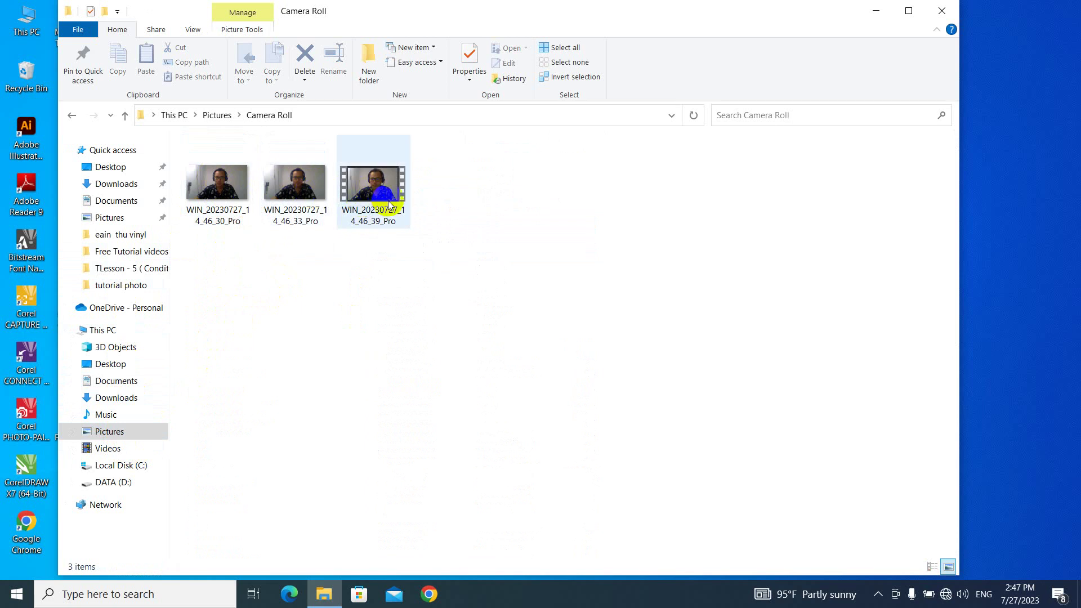
{"action": "left_click", "coordinate": [946, 13]}
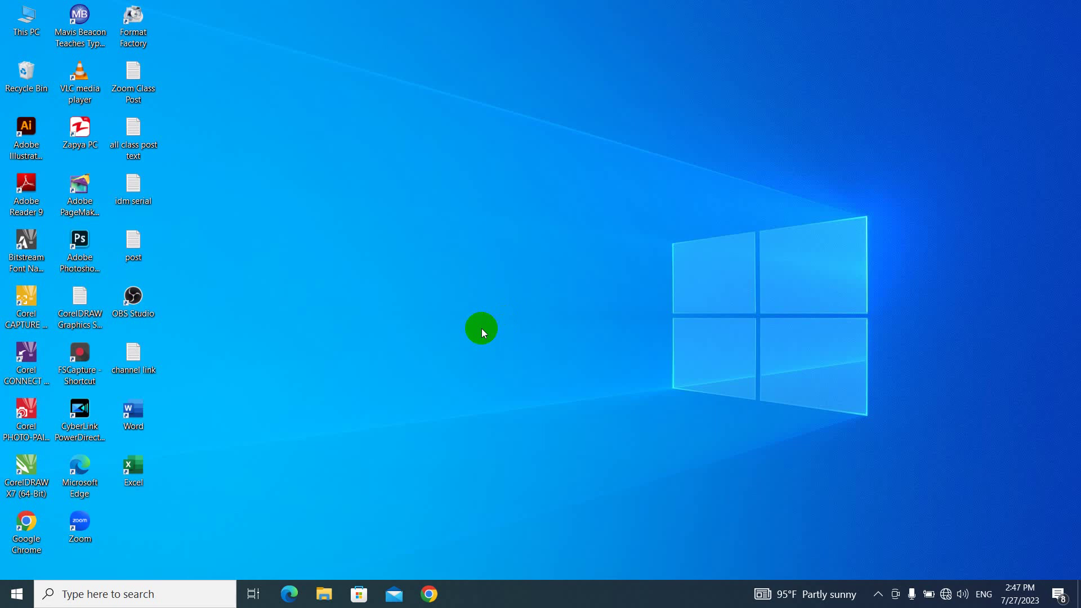
Step: Refresh the desktop, search Windows for "voic", and open the Voice Recorder app
{"action": "right_click", "coordinate": [395, 240]}
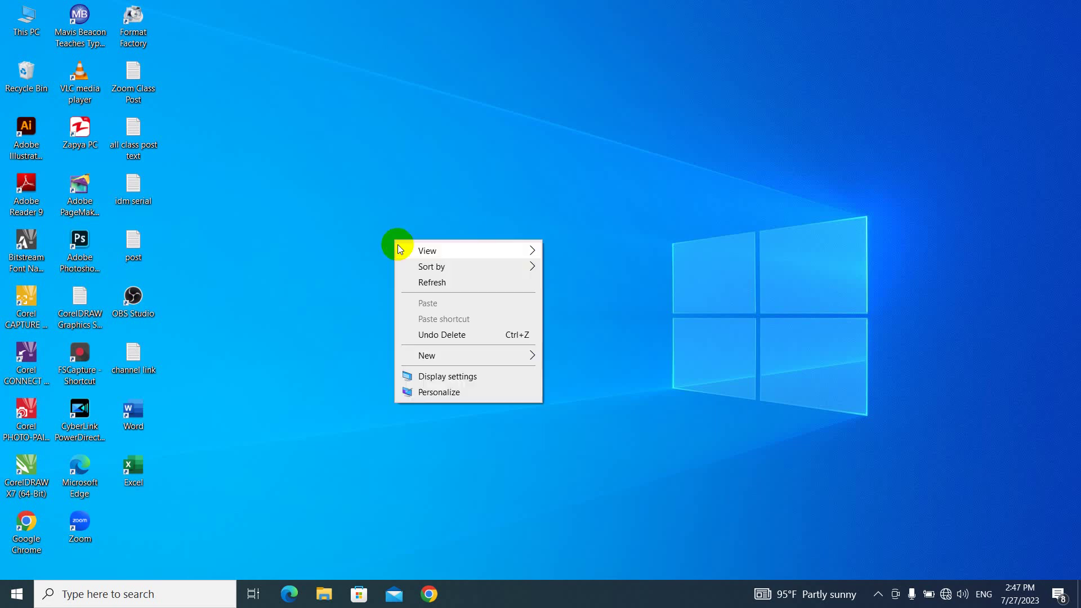
{"action": "left_click", "coordinate": [427, 279]}
{"action": "left_click", "coordinate": [68, 594]}
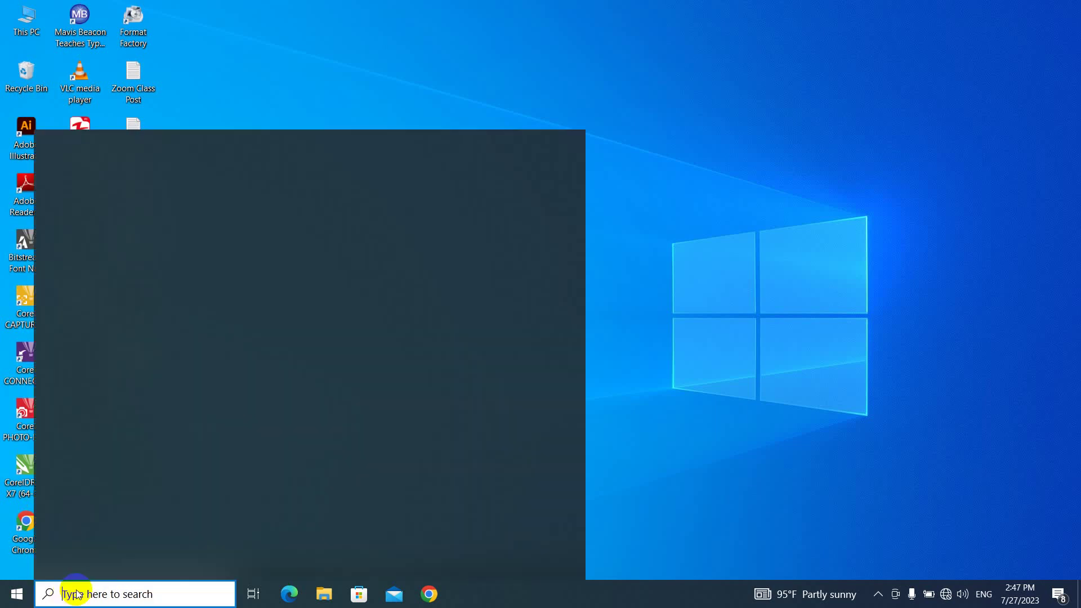
{"action": "type", "text": "voic"}
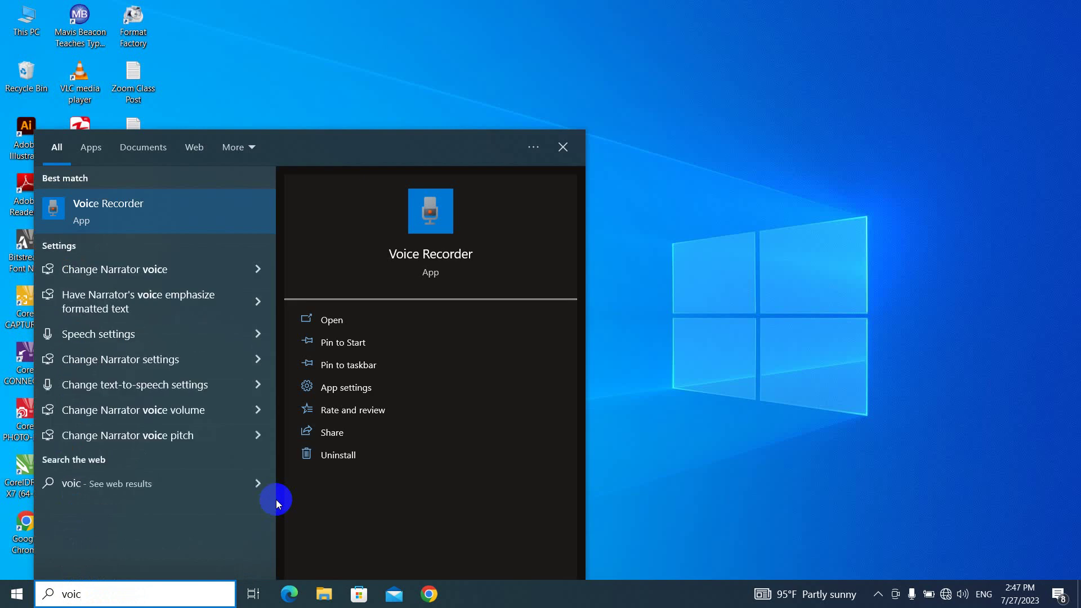
{"action": "left_click", "coordinate": [92, 222]}
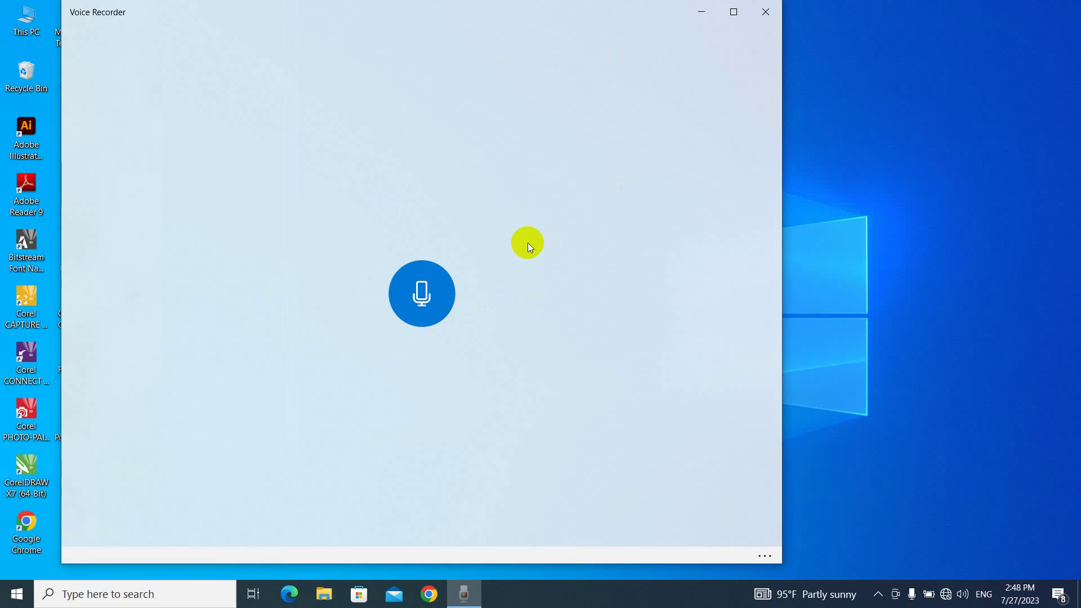
Step: Record a voice clip about 7 seconds long and stop the recording
{"action": "left_click", "coordinate": [423, 290]}
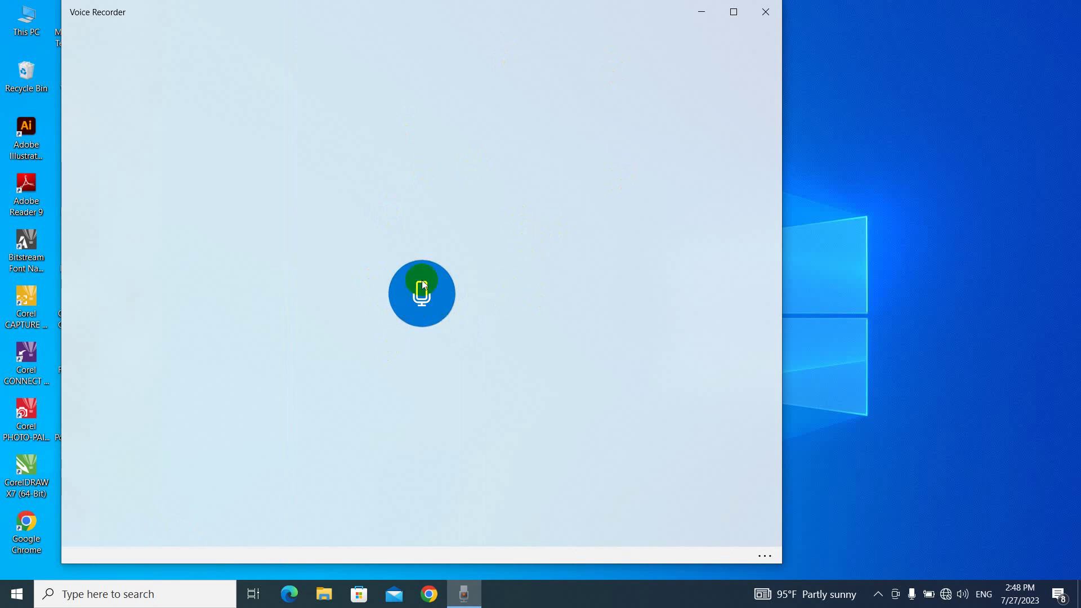
{"action": "left_click", "coordinate": [426, 309]}
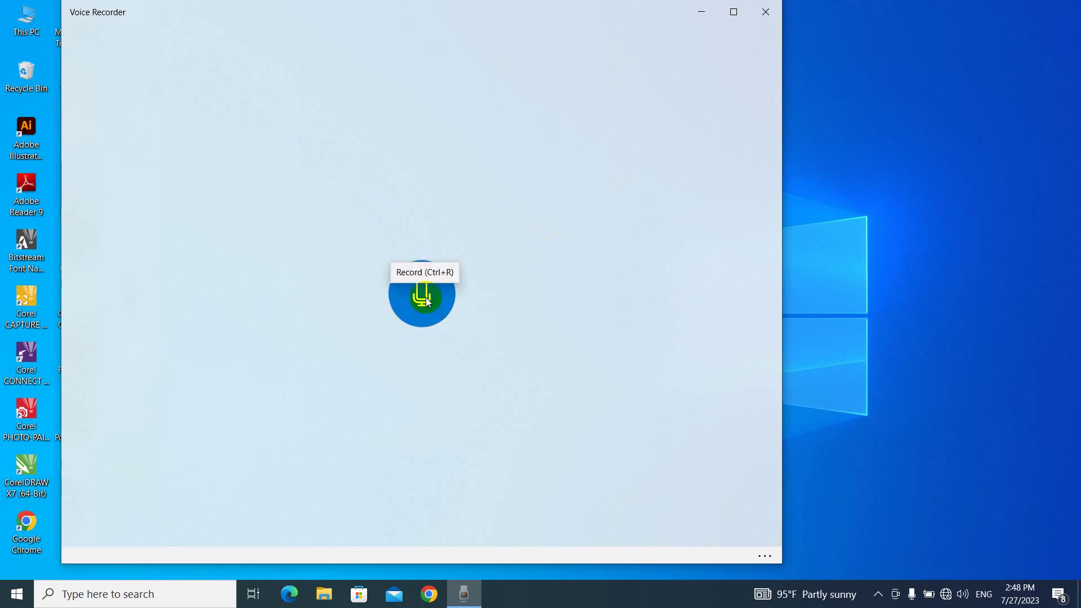
{"action": "left_click", "coordinate": [427, 302]}
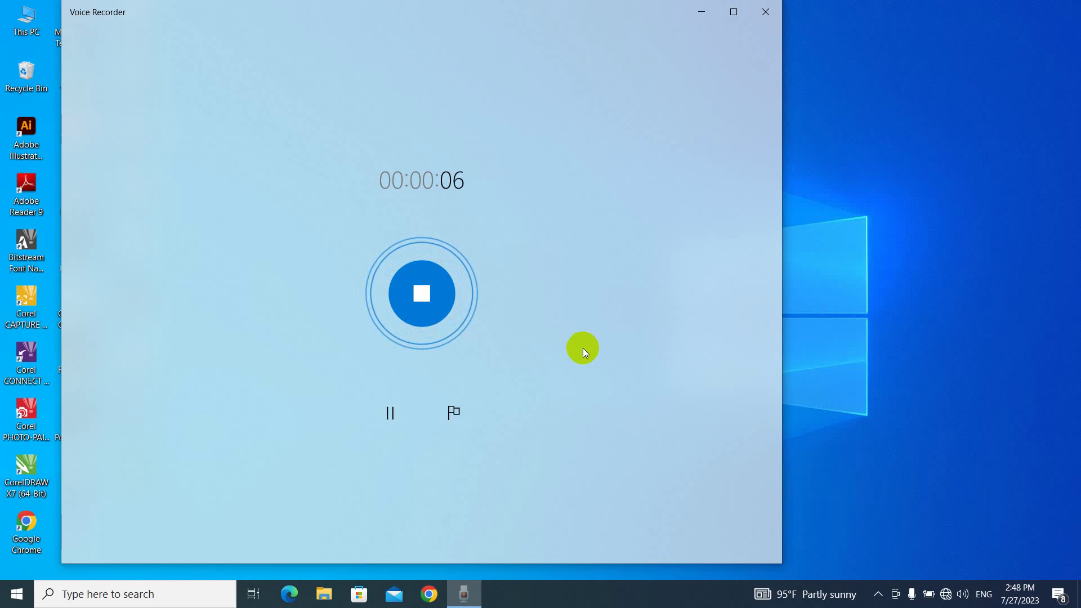
{"action": "left_click", "coordinate": [427, 290]}
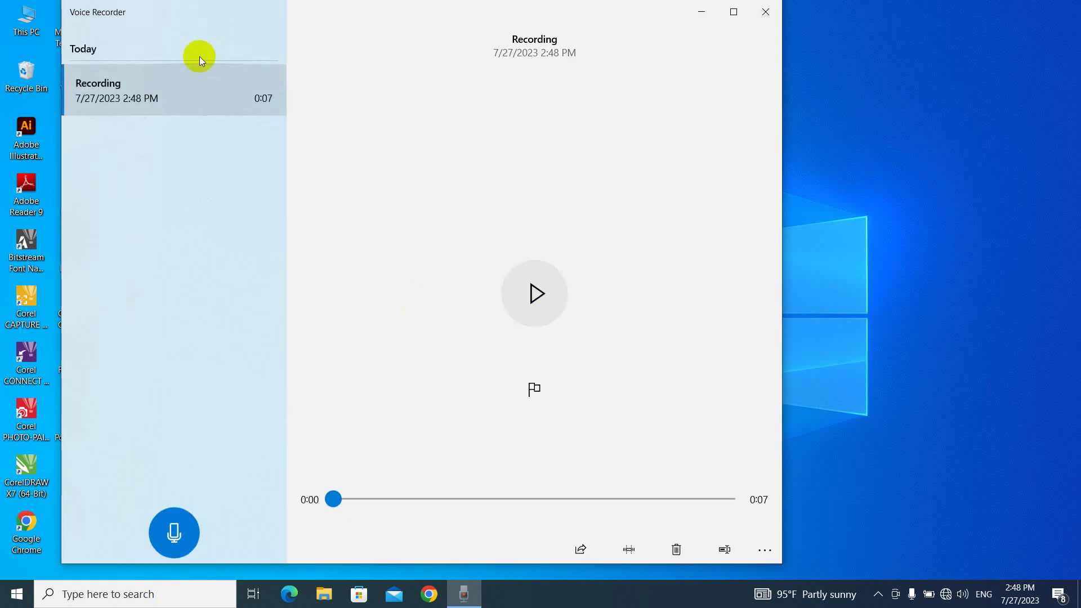
Step: Play the beginning of the new voice recording, pause it, and close Voice Recorder
{"action": "left_click", "coordinate": [540, 289]}
{"action": "left_click", "coordinate": [534, 300]}
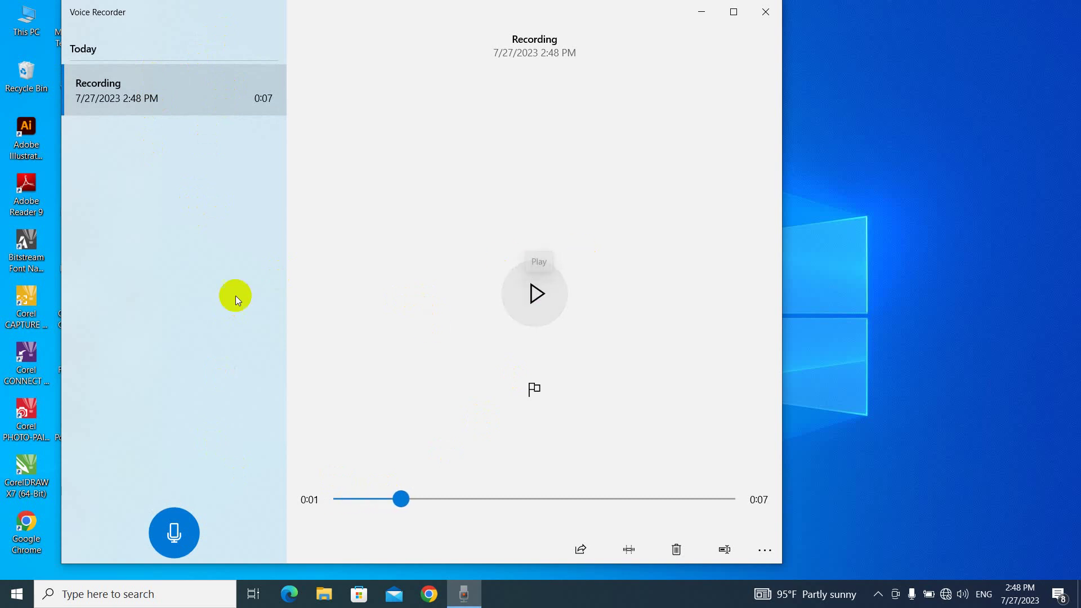
{"action": "left_click", "coordinate": [766, 11]}
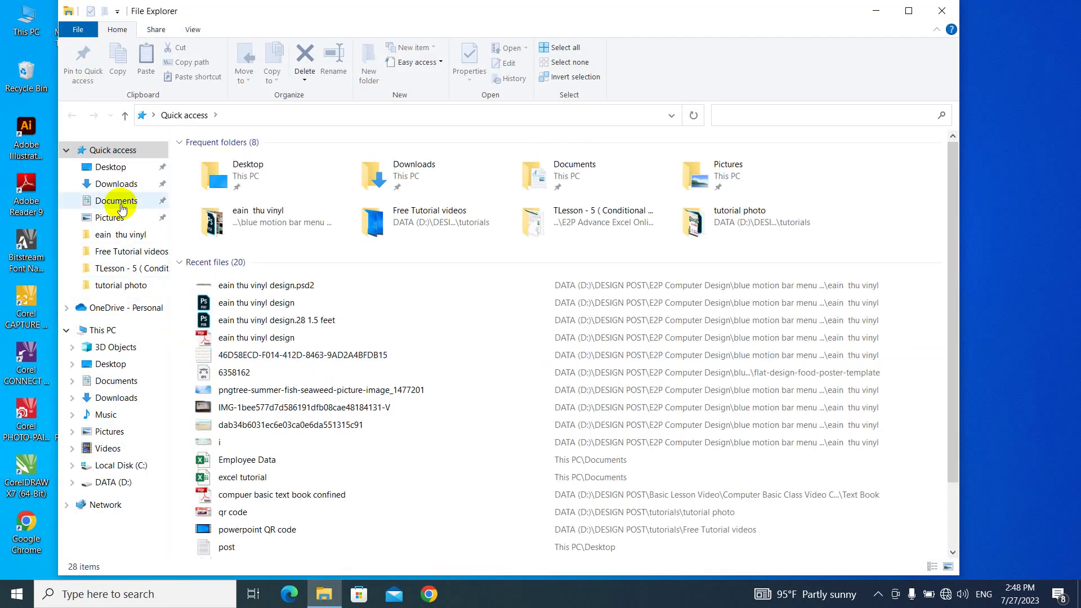
Step: In File Explorer, open the Sound recordings folder in Documents to view the saved audio file, and close the window
{"action": "left_click", "coordinate": [142, 203]}
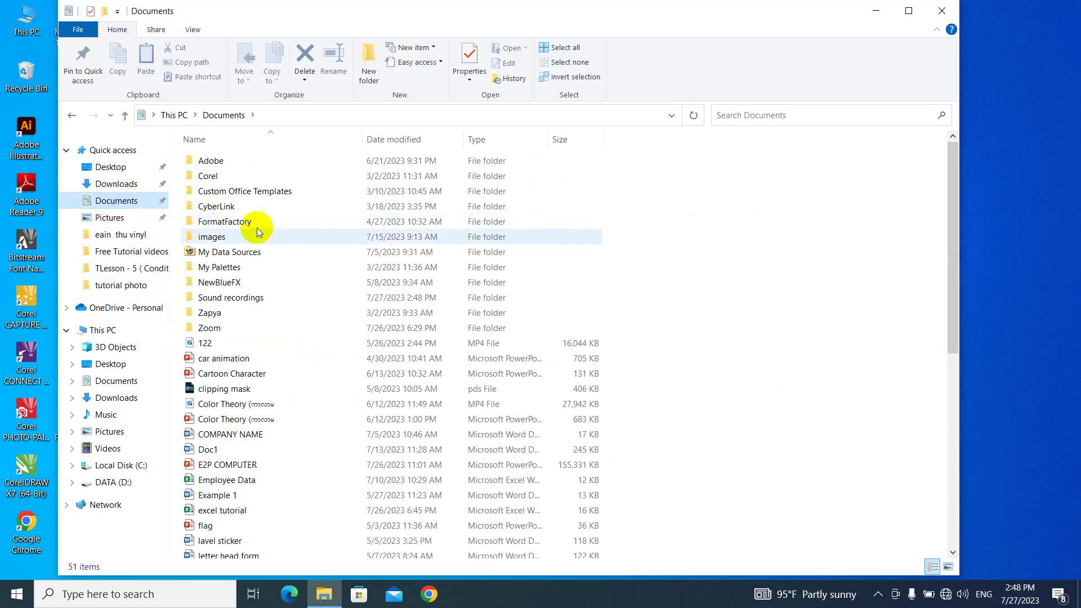
{"action": "double_click", "coordinate": [285, 299]}
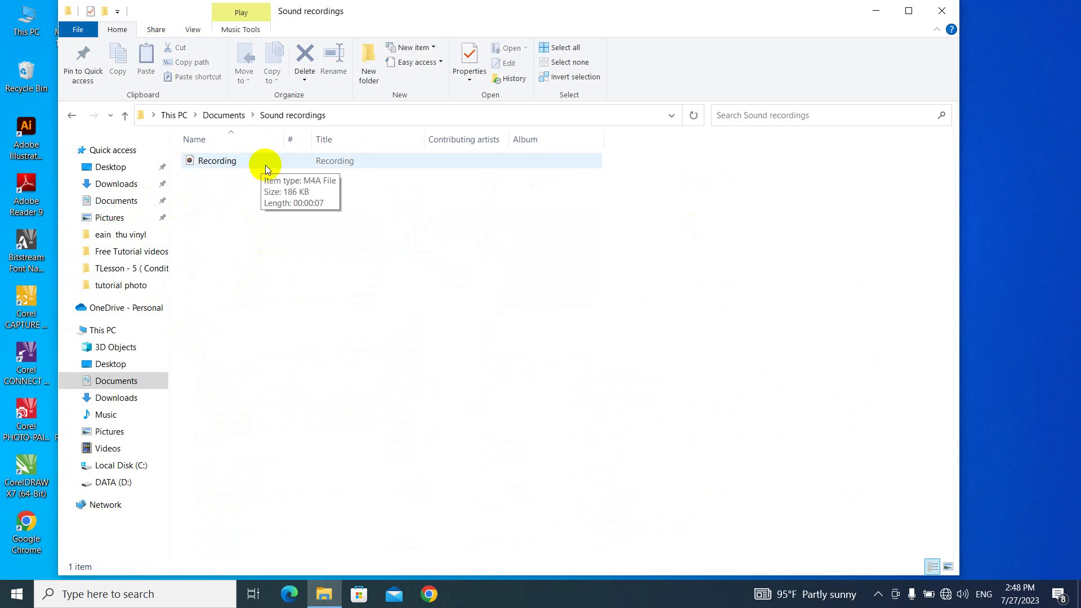
{"action": "left_click", "coordinate": [939, 11]}
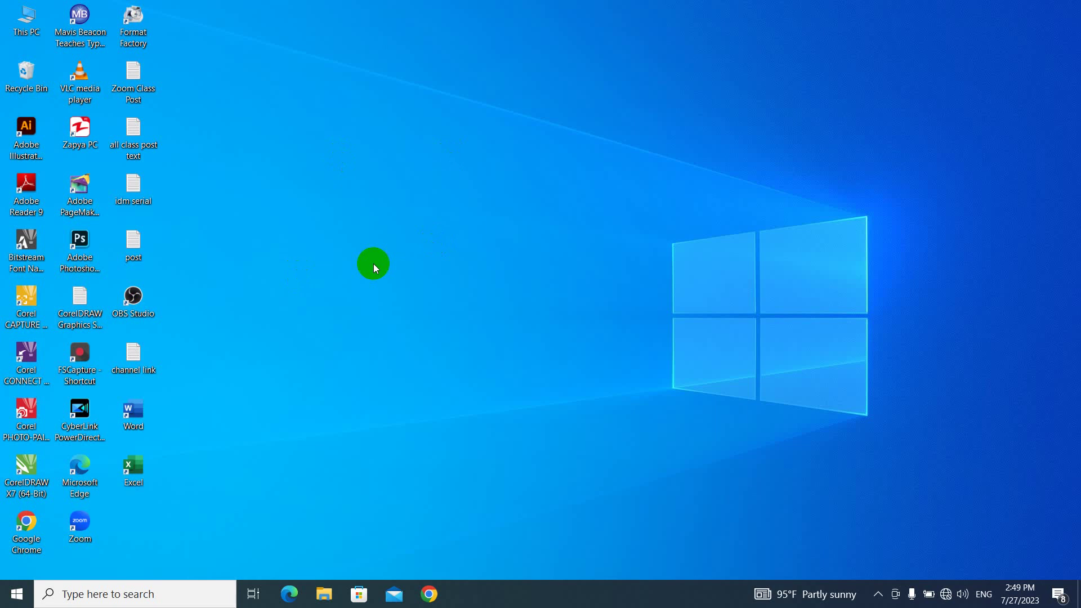
Step: Search Windows for "osk" and open the On-Screen Keyboard
{"action": "left_click", "coordinate": [65, 594]}
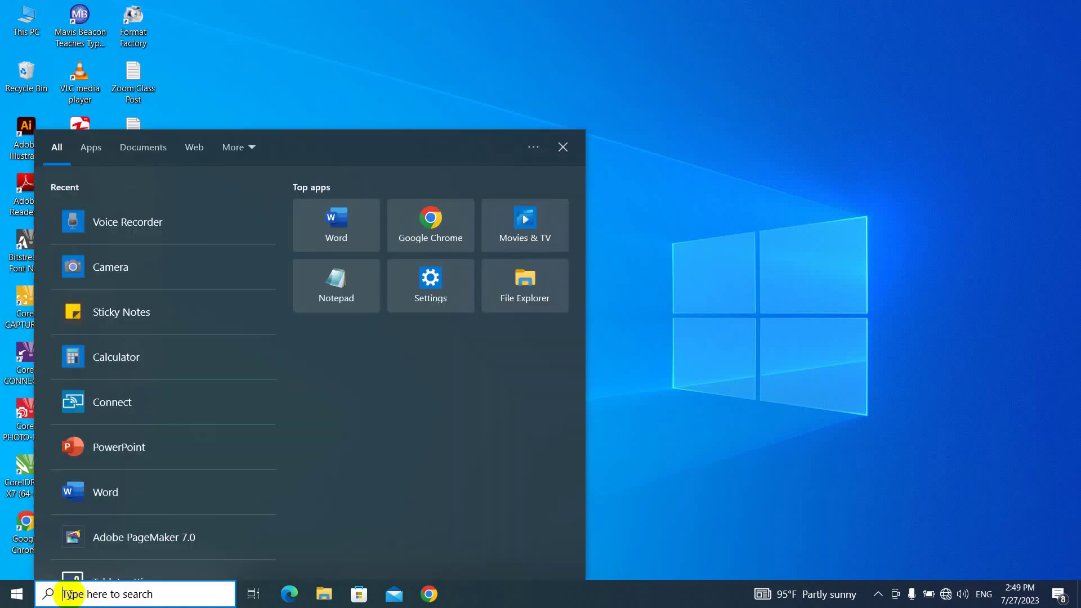
{"action": "type", "text": "osk"}
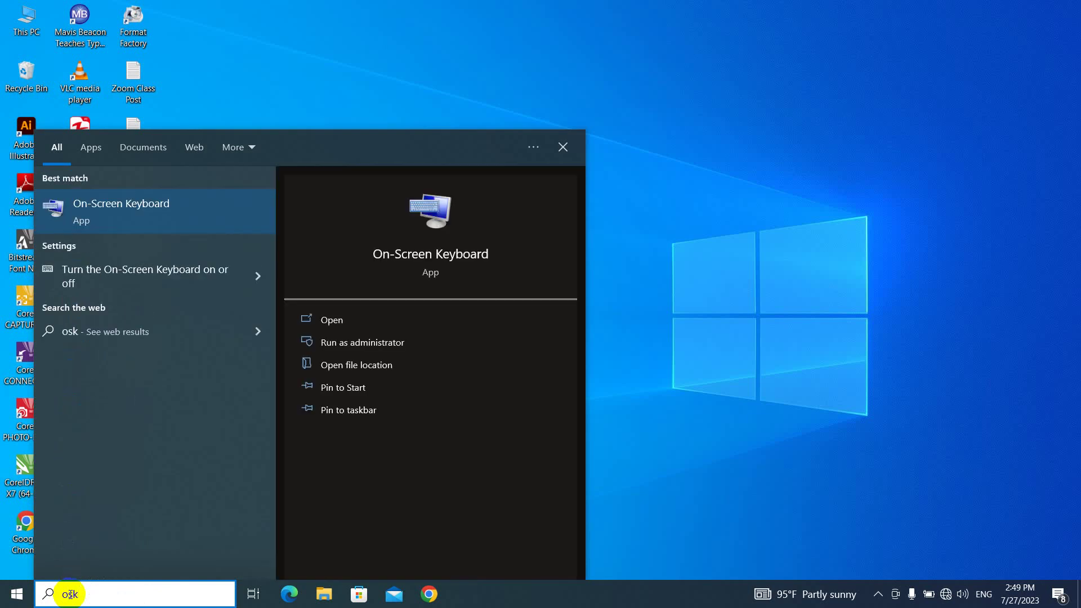
{"action": "key", "text": "Return"}
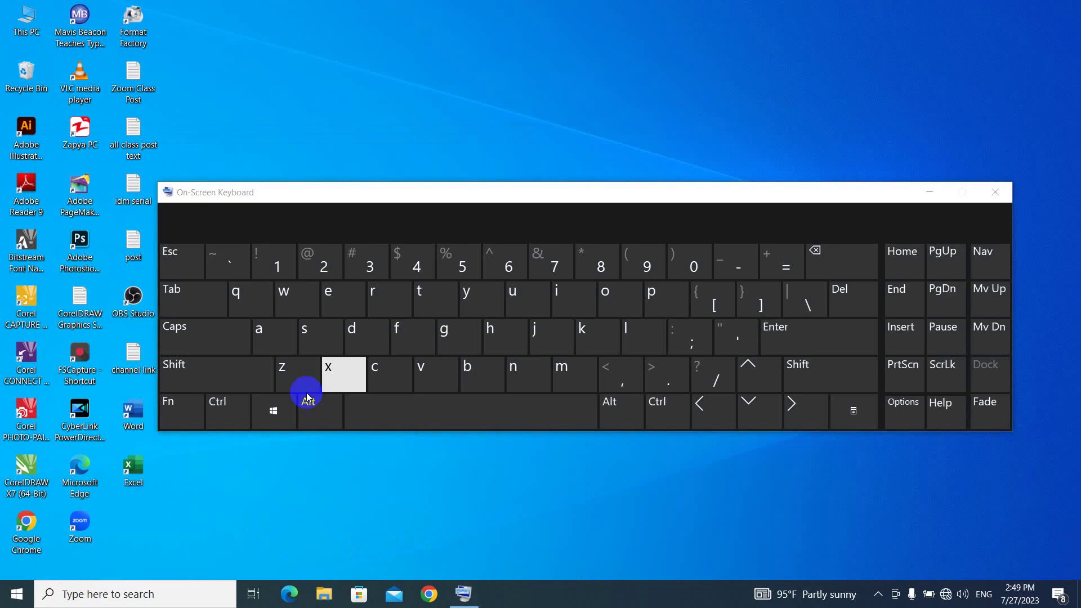
Step: Reposition the On-Screen Keyboard on the desktop, close it, and refresh the desktop
{"action": "left_click_drag", "start_coordinate": [550, 189], "coordinate": [555, 151]}
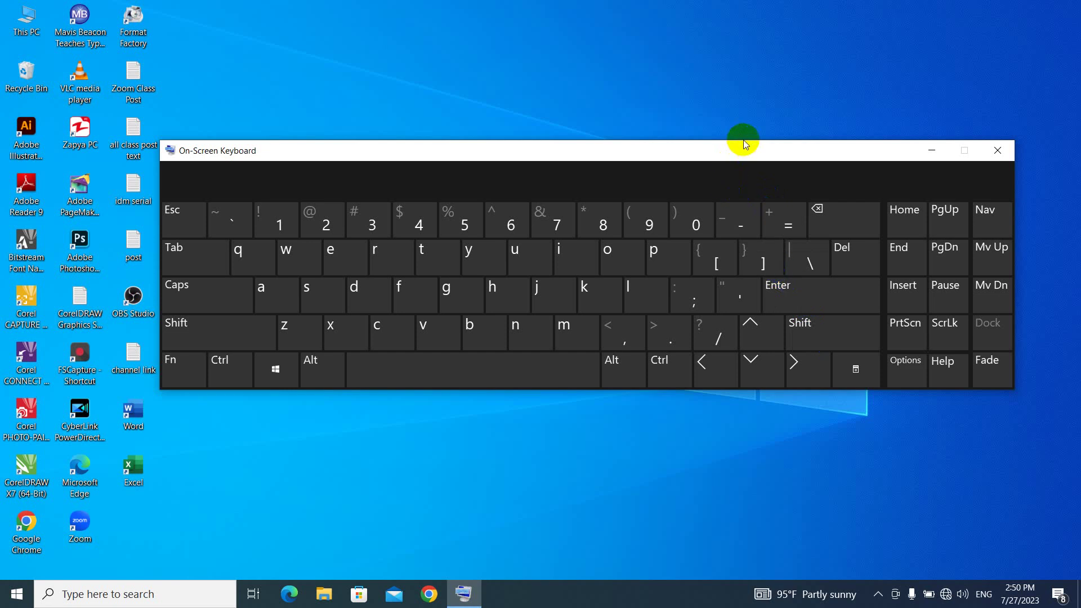
{"action": "left_click_drag", "start_coordinate": [789, 157], "coordinate": [797, 168]}
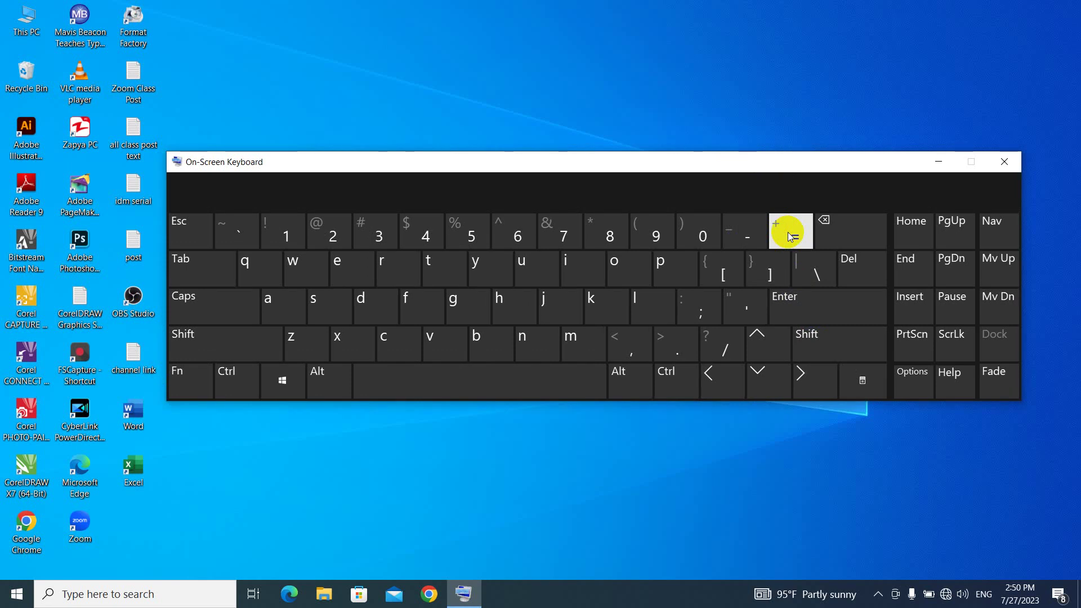
{"action": "left_click", "coordinate": [1005, 163]}
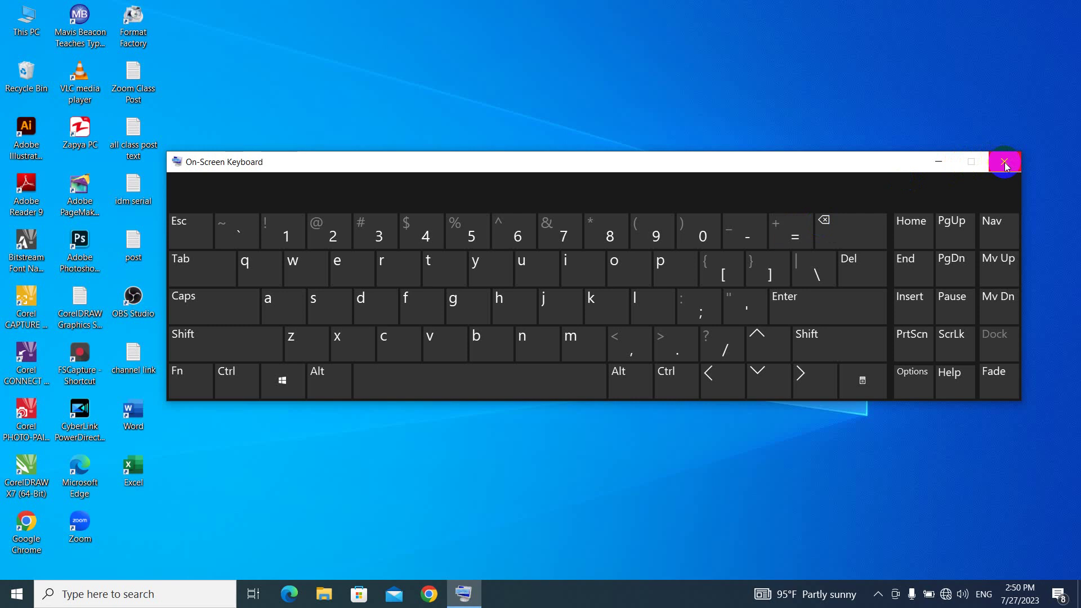
{"action": "right_click", "coordinate": [426, 148]}
{"action": "left_click", "coordinate": [462, 193]}
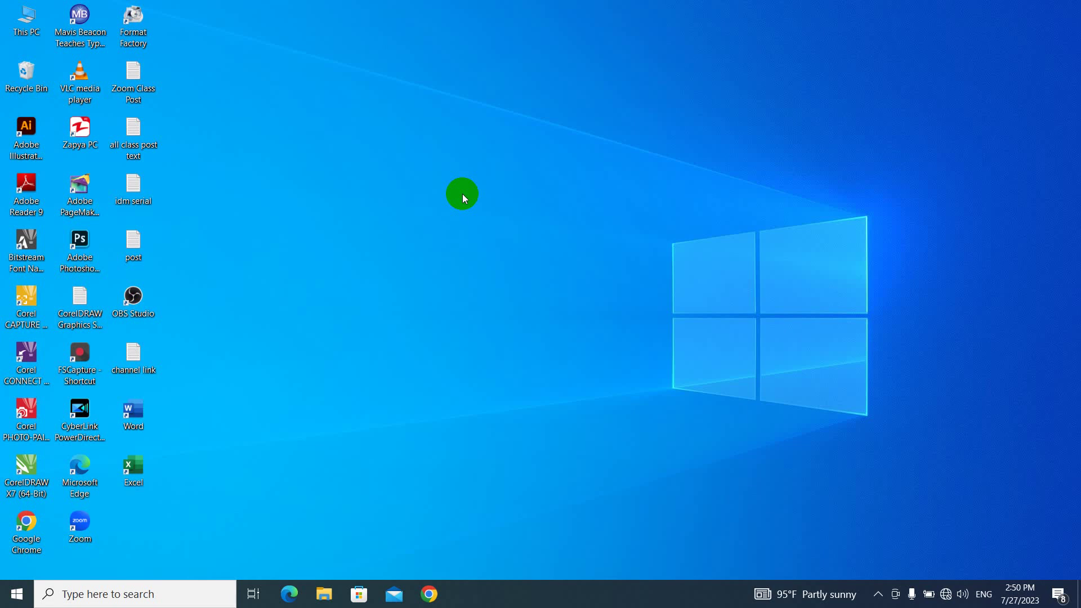
Step: Refresh the desktop, bring the Run dialog to the middle of the screen, magnify it briefly, and run CHARMAP
{"action": "right_click", "coordinate": [242, 192]}
{"action": "left_click", "coordinate": [305, 236]}
{"action": "key", "text": "super+r"}
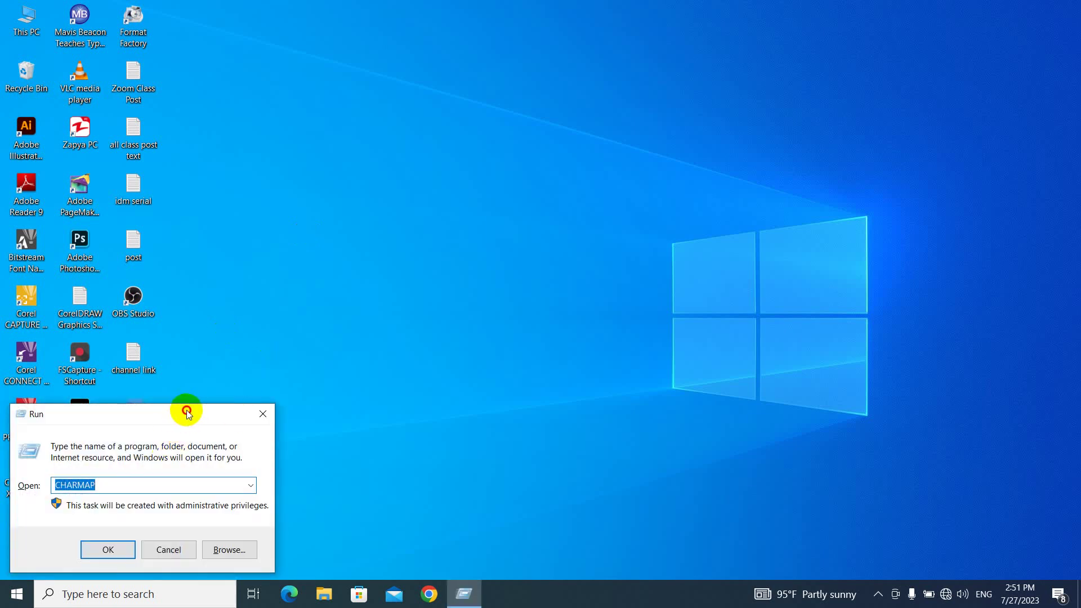
{"action": "left_click_drag", "start_coordinate": [186, 410], "coordinate": [563, 251]}
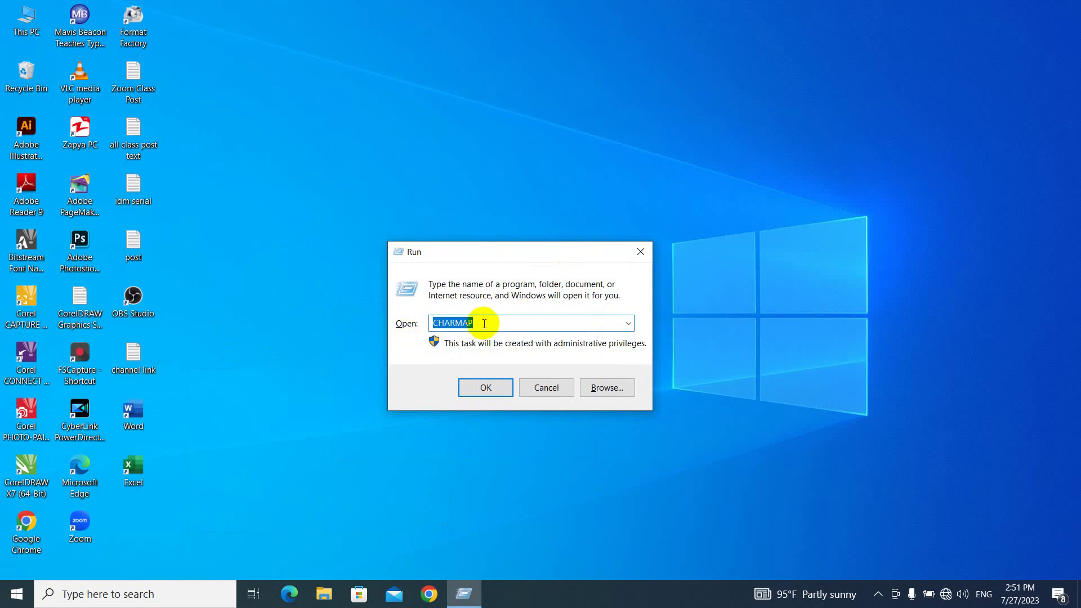
{"action": "key", "text": "super+plus"}
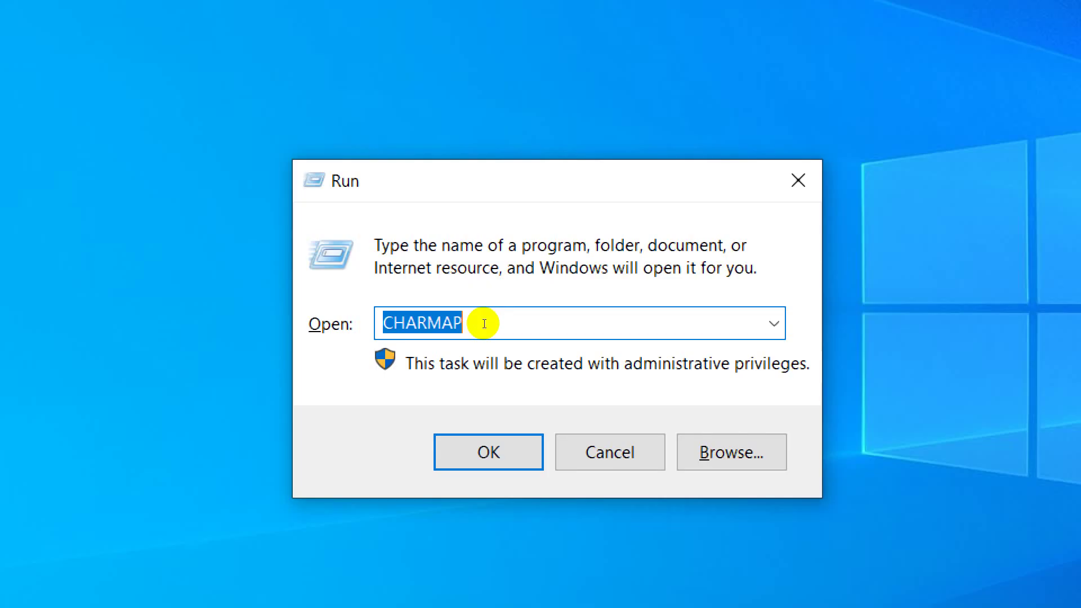
{"action": "key", "text": "super+minus"}
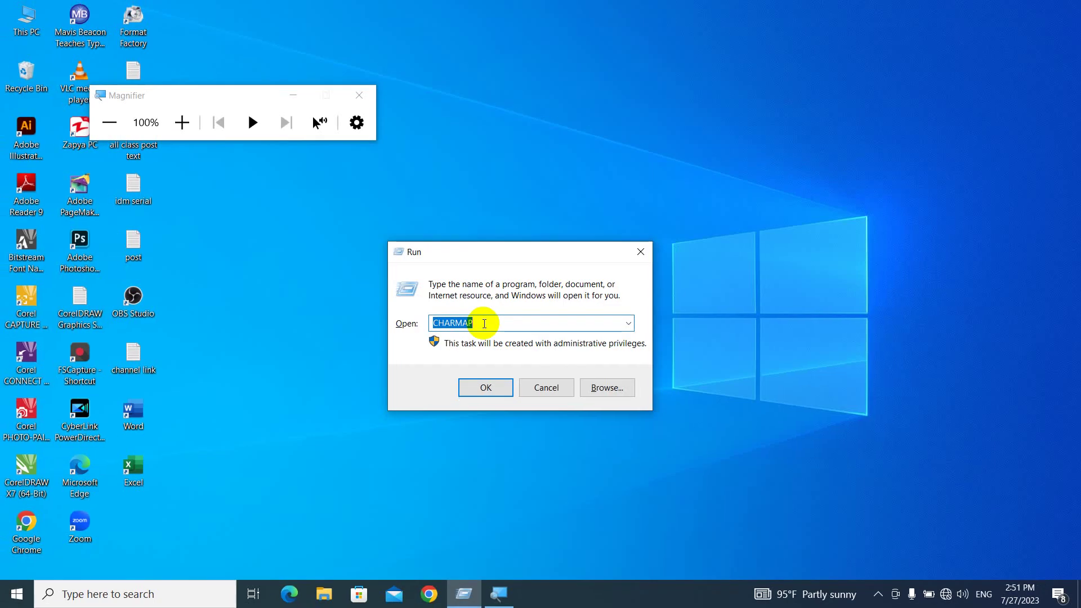
{"action": "left_click", "coordinate": [487, 388]}
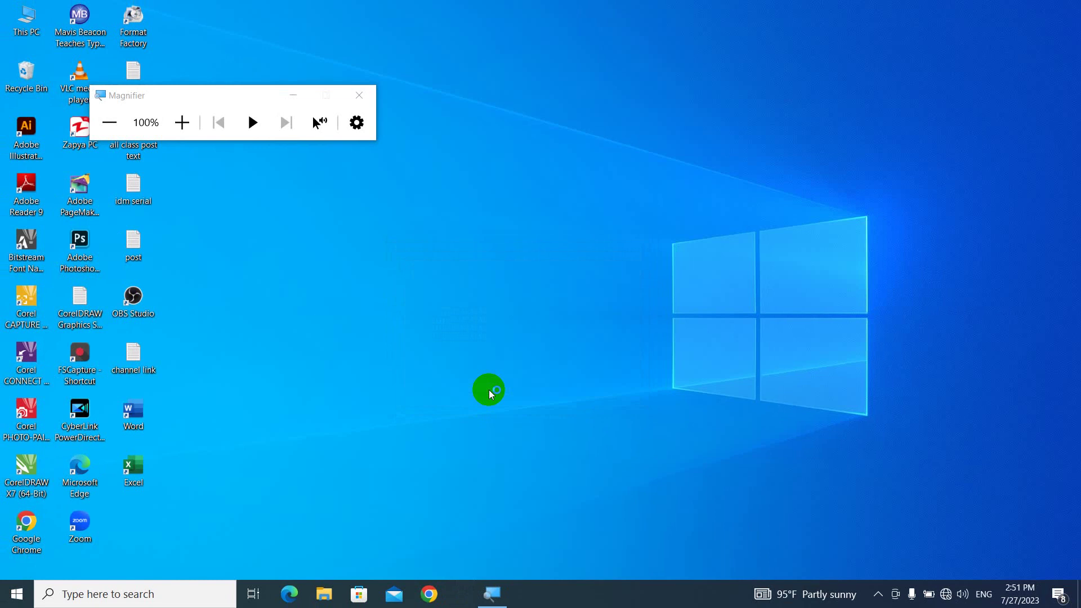
Step: Close Magnifier and refresh the desktop while Character Map loads
{"action": "left_click", "coordinate": [363, 95]}
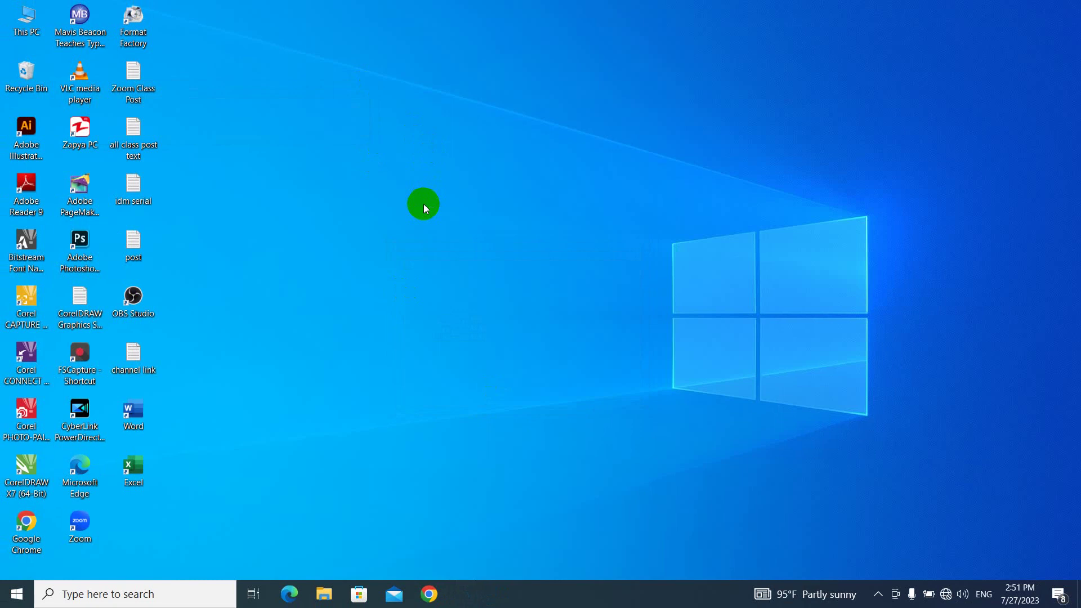
{"action": "right_click", "coordinate": [423, 204]}
{"action": "left_click", "coordinate": [466, 244]}
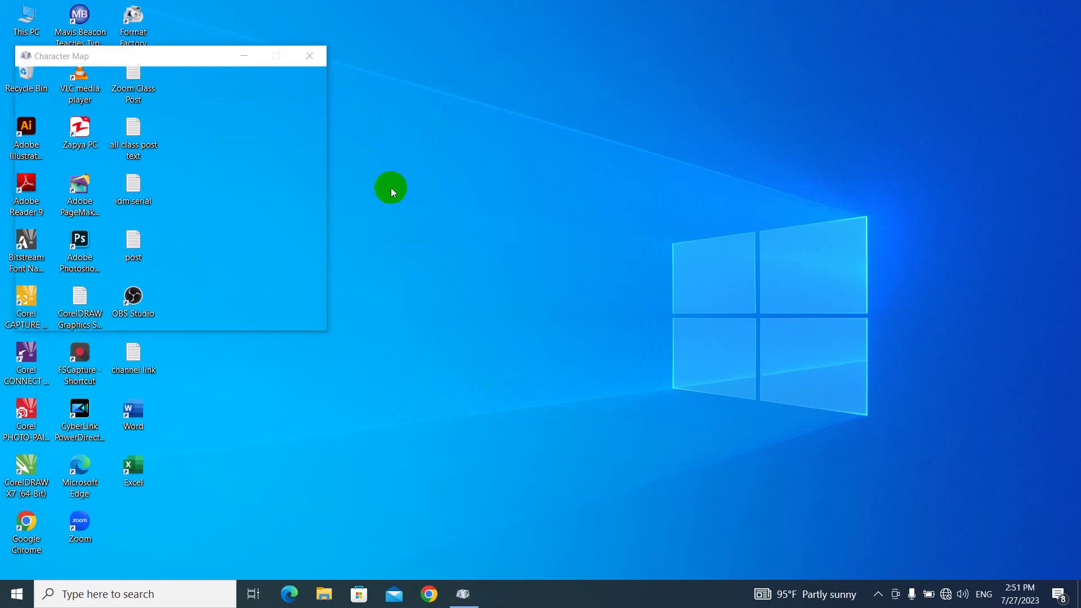
{"action": "right_click", "coordinate": [433, 229]}
{"action": "left_click", "coordinate": [429, 229]}
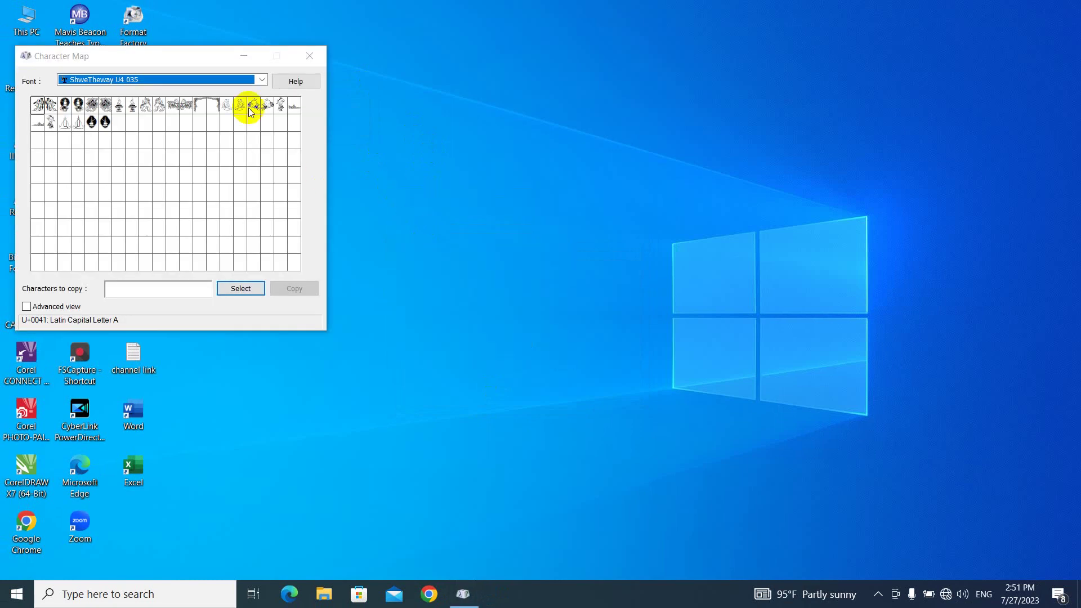
Step: Move the Character Map window toward the middle of the screen and preview ornaments N, M and L in ShweTheway U4 035
{"action": "left_click_drag", "start_coordinate": [196, 52], "coordinate": [516, 96]}
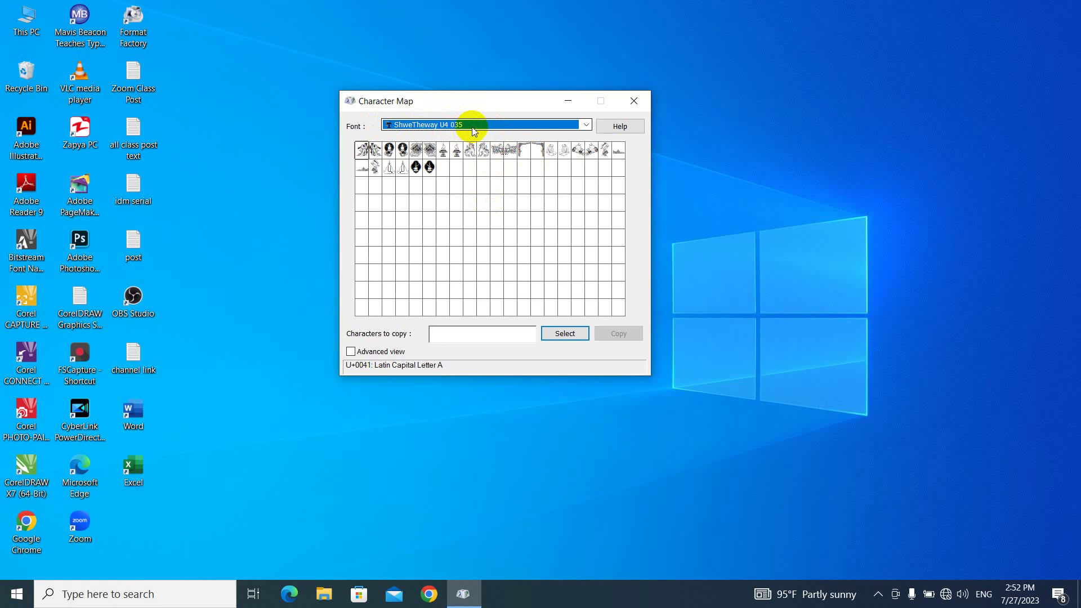
{"action": "left_click", "coordinate": [531, 152]}
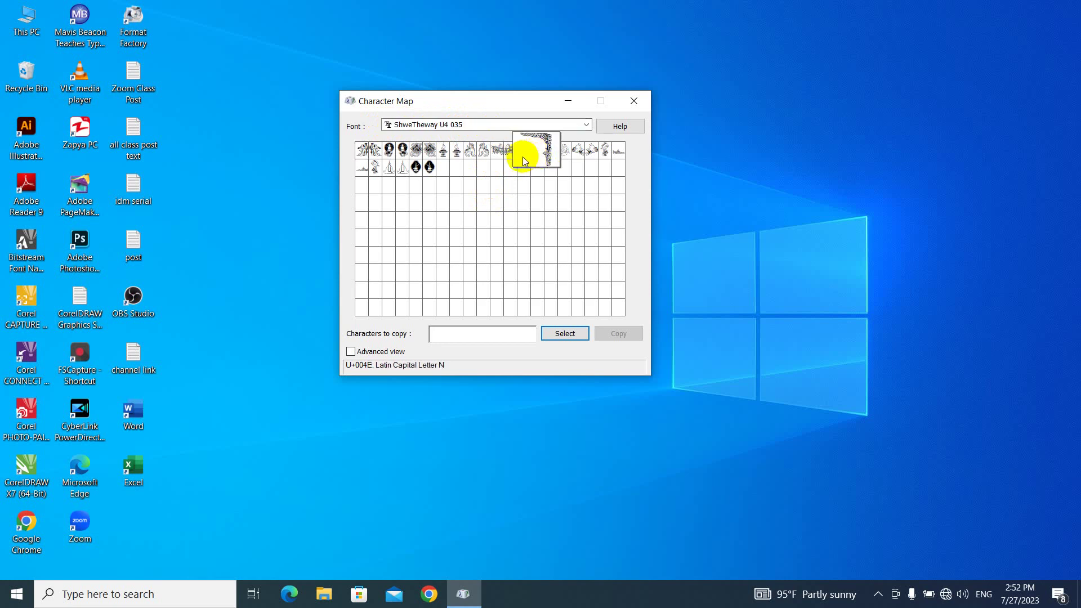
{"action": "left_click", "coordinate": [524, 153]}
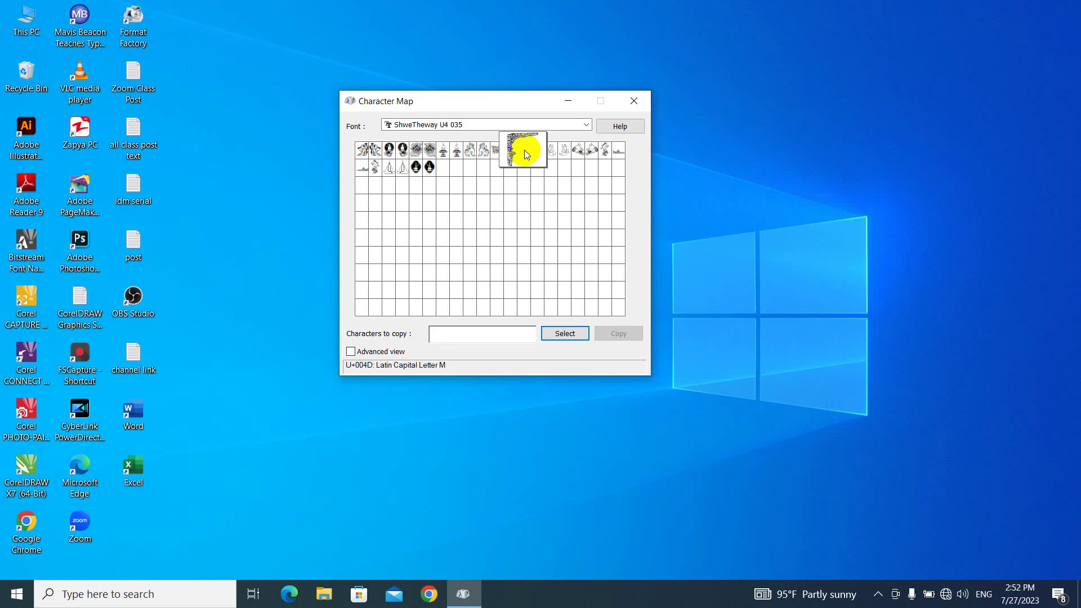
{"action": "left_click", "coordinate": [513, 150]}
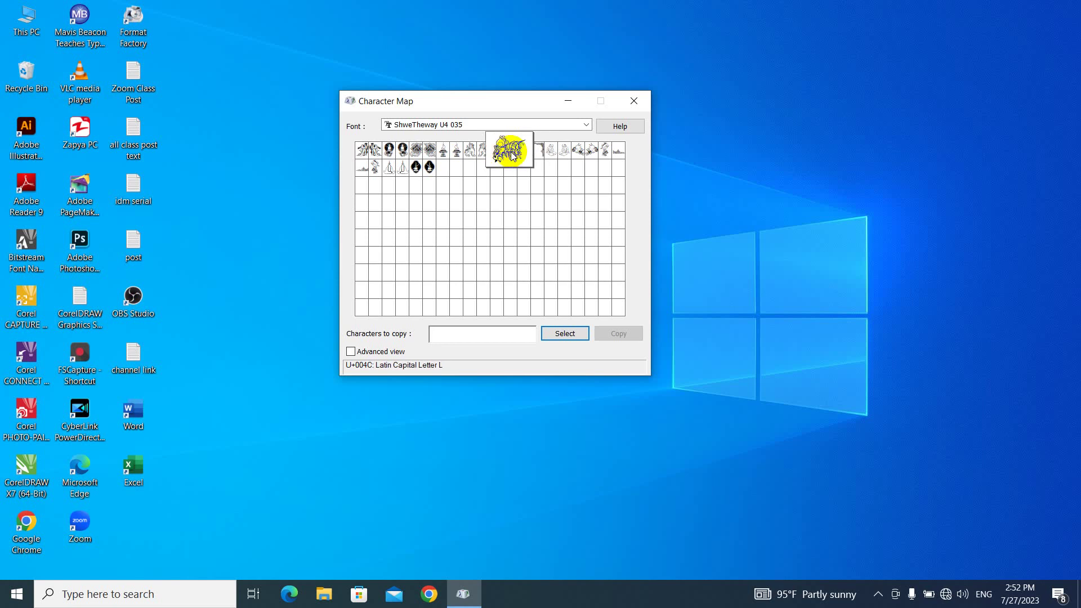
Step: Add the corner ornament at U+004D to the characters to copy, and copy it
{"action": "left_click", "coordinate": [518, 144]}
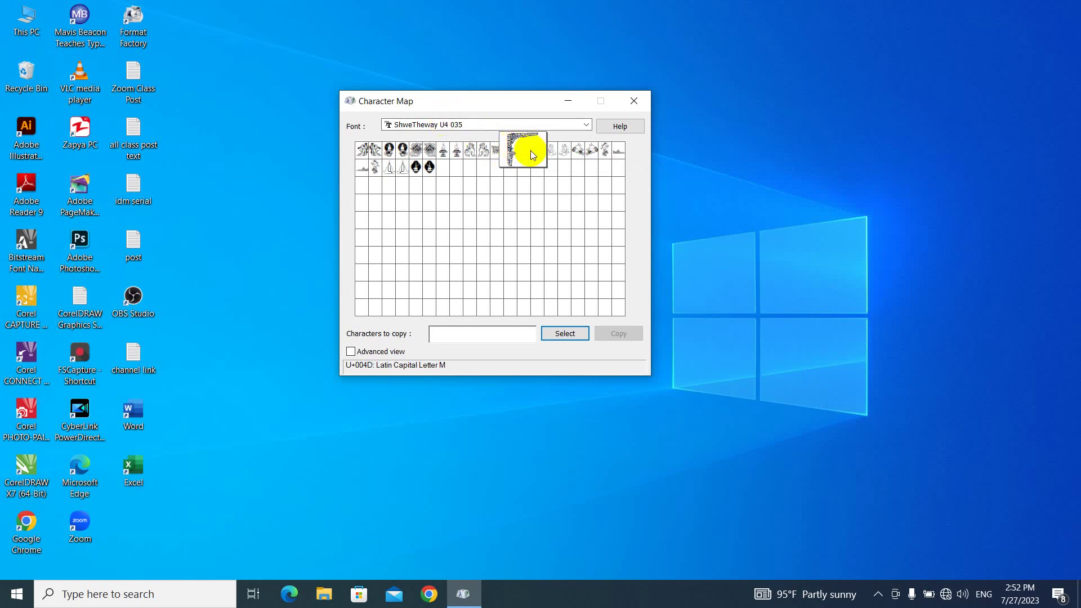
{"action": "left_click", "coordinate": [565, 334]}
{"action": "left_click", "coordinate": [619, 333]}
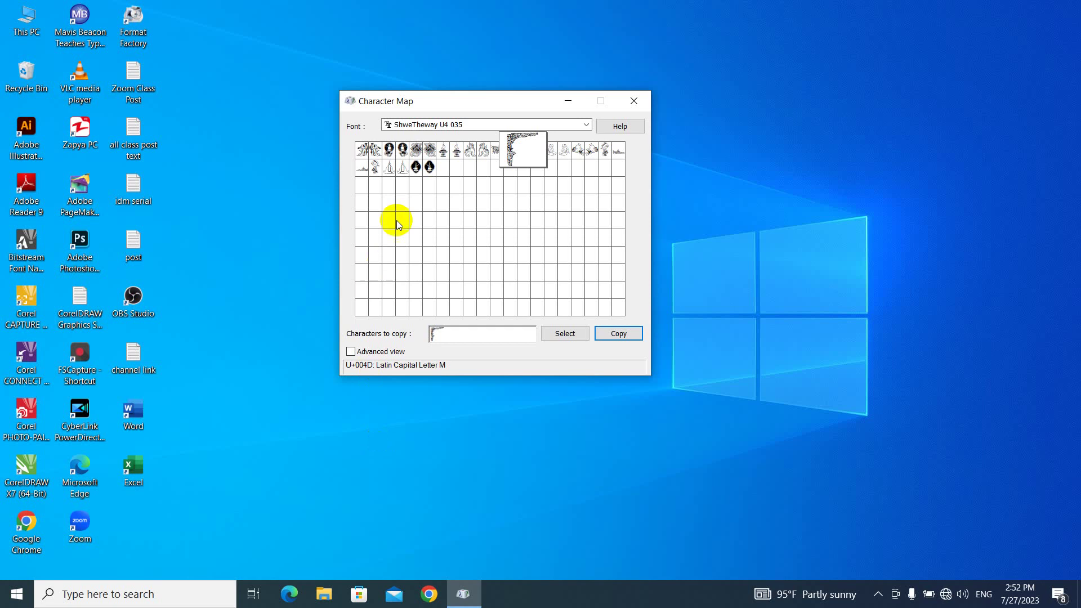
Step: Switch the Character Map font to W01Art House, preview the U+0192 character, and shift the window lower on the desktop
{"action": "left_click", "coordinate": [463, 124]}
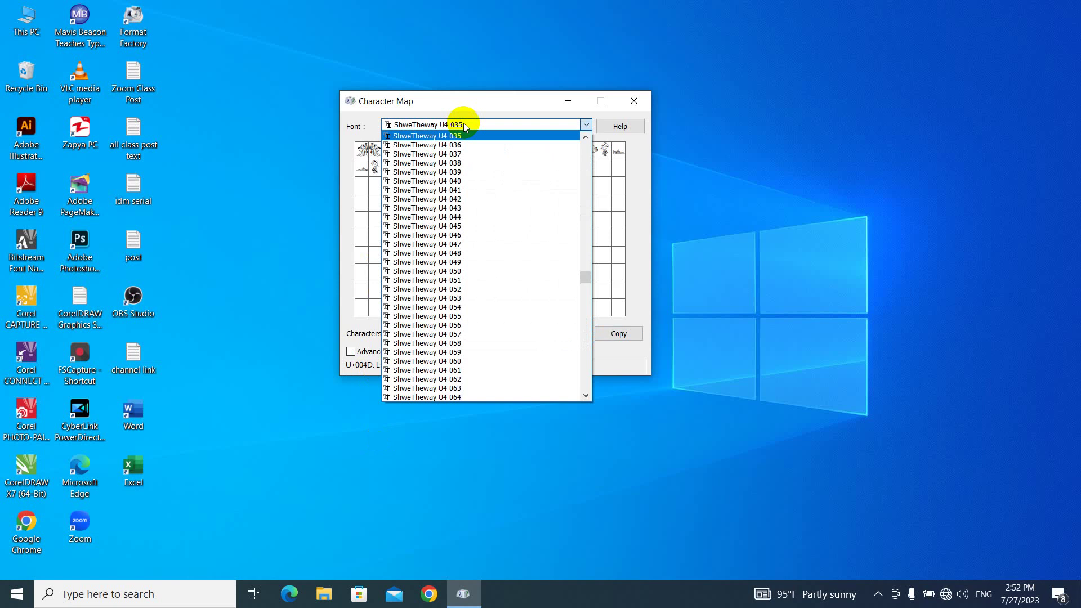
{"action": "left_click", "coordinate": [464, 125]}
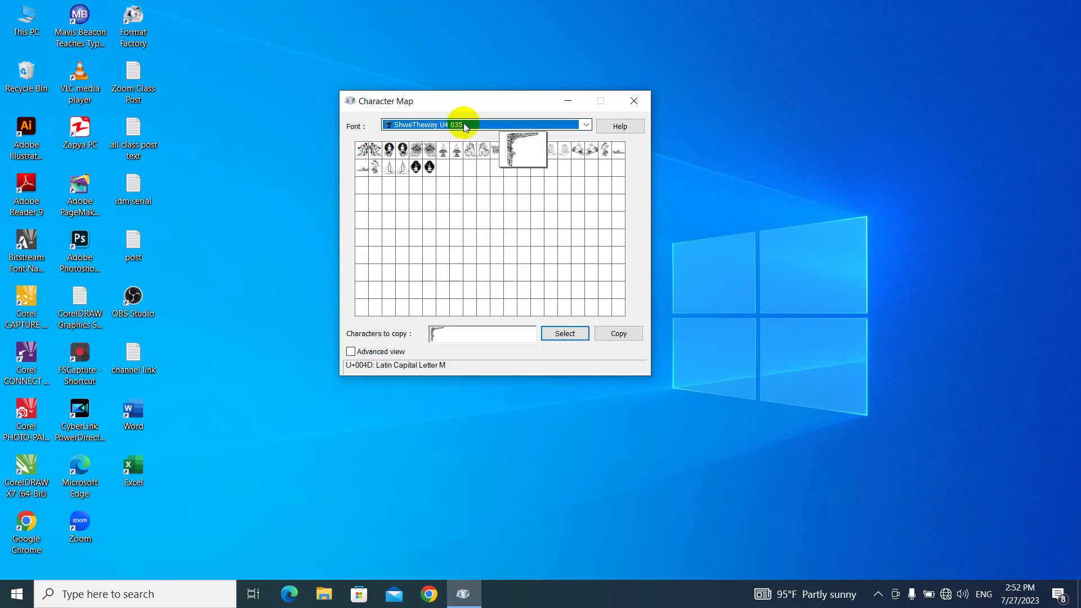
{"action": "key", "text": "w"}
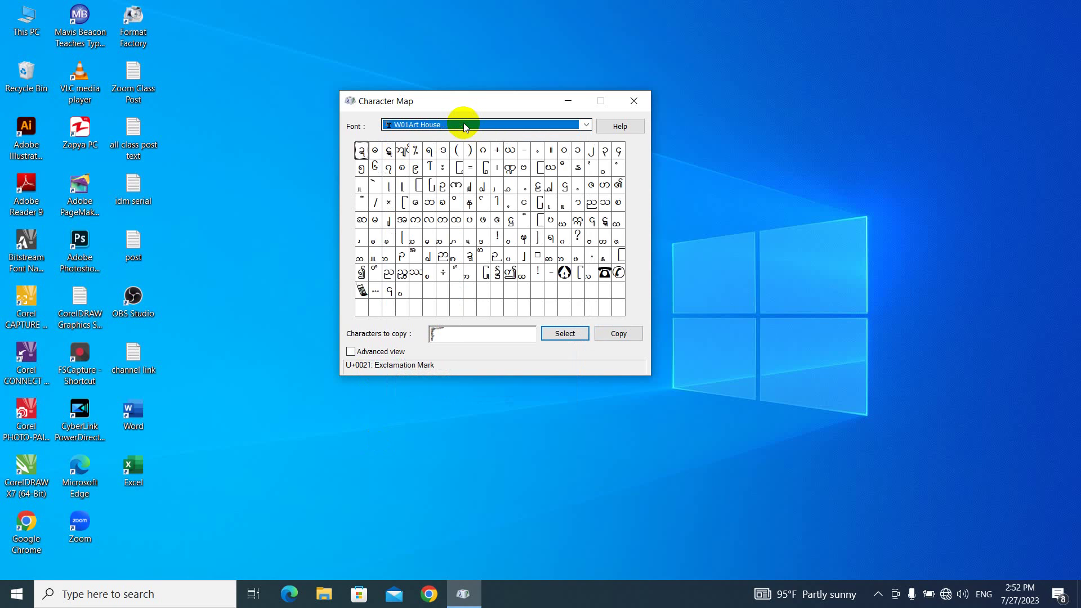
{"action": "left_click_drag", "start_coordinate": [463, 275], "coordinate": [525, 283]}
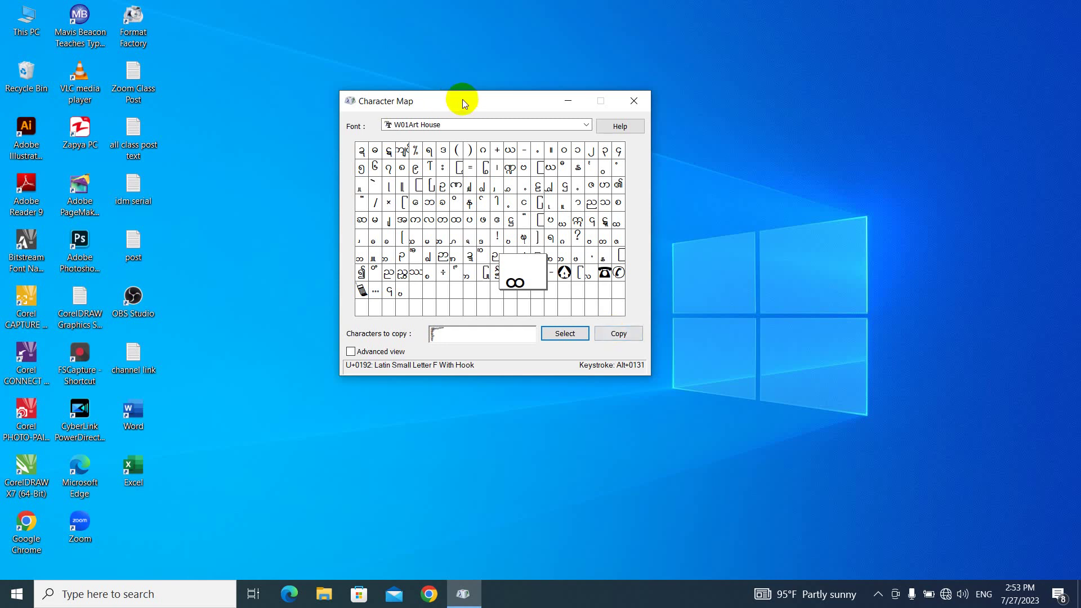
{"action": "left_click_drag", "start_coordinate": [466, 100], "coordinate": [445, 156]}
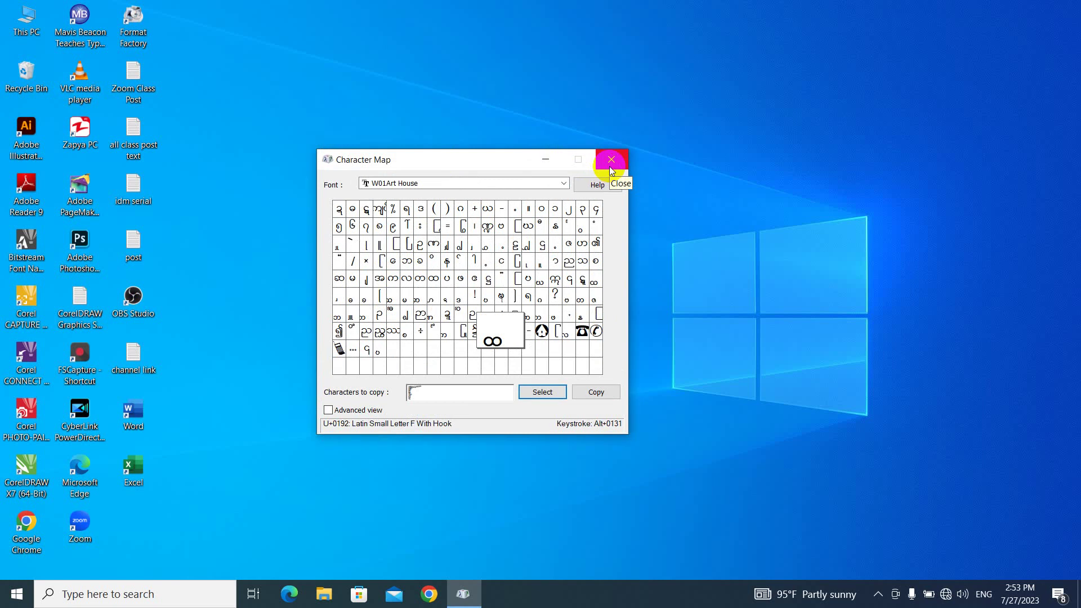
Step: Close Character Map, and open the On-Screen Keyboard by searching for osk, shifting its window slightly on the desktop
{"action": "left_click_drag", "start_coordinate": [490, 160], "coordinate": [513, 113]}
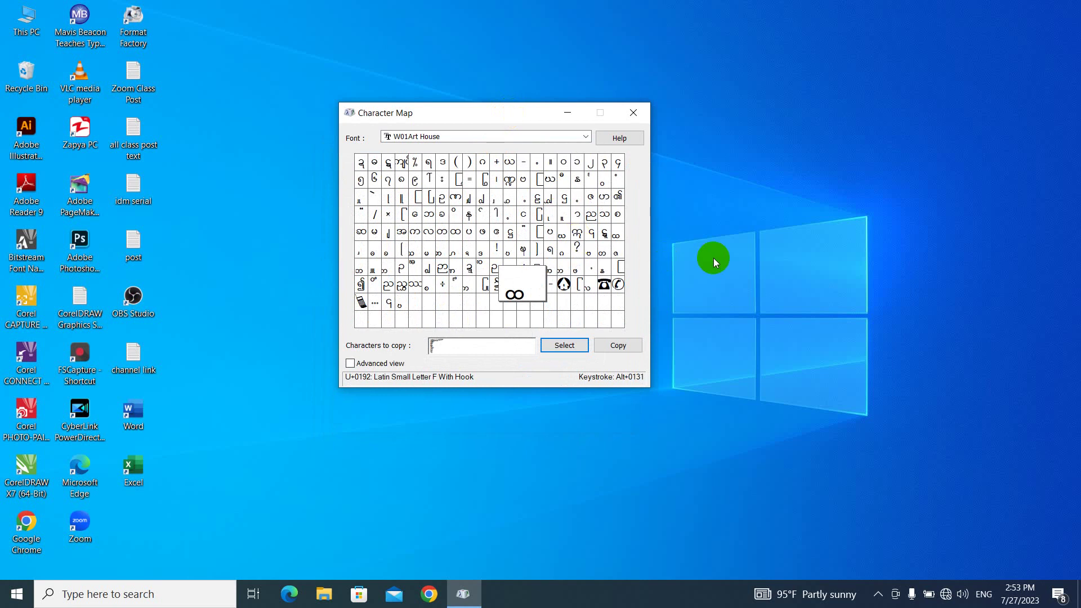
{"action": "left_click", "coordinate": [634, 115]}
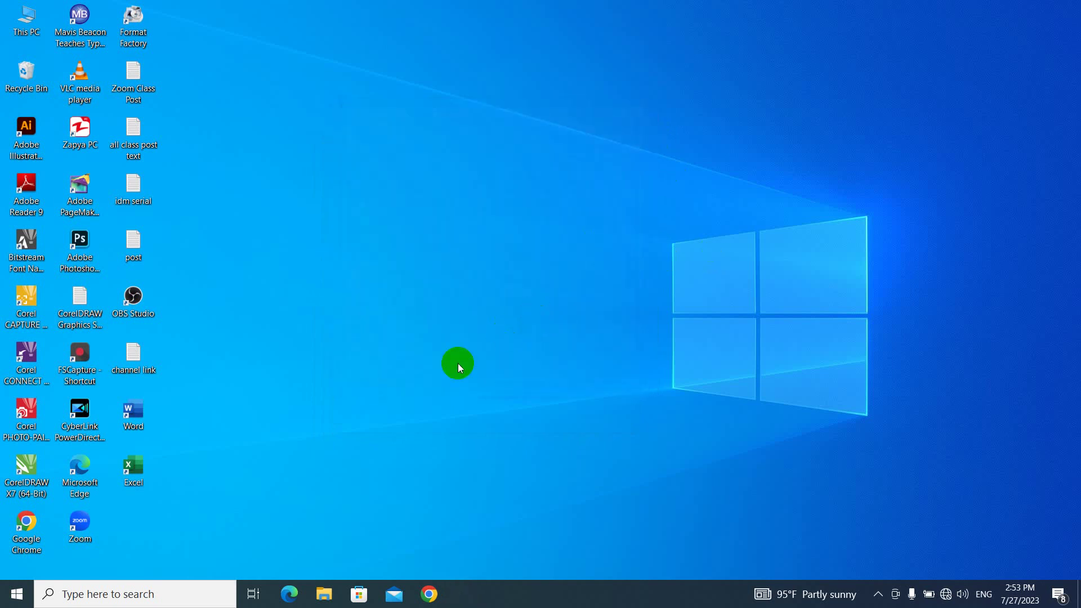
{"action": "left_click", "coordinate": [73, 594]}
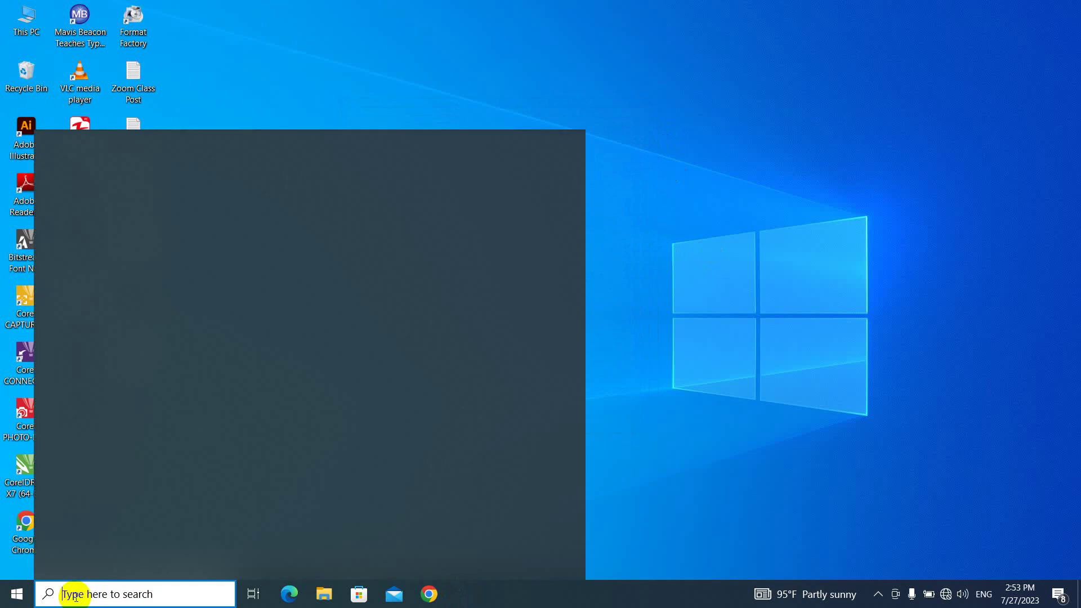
{"action": "type", "text": "osk"}
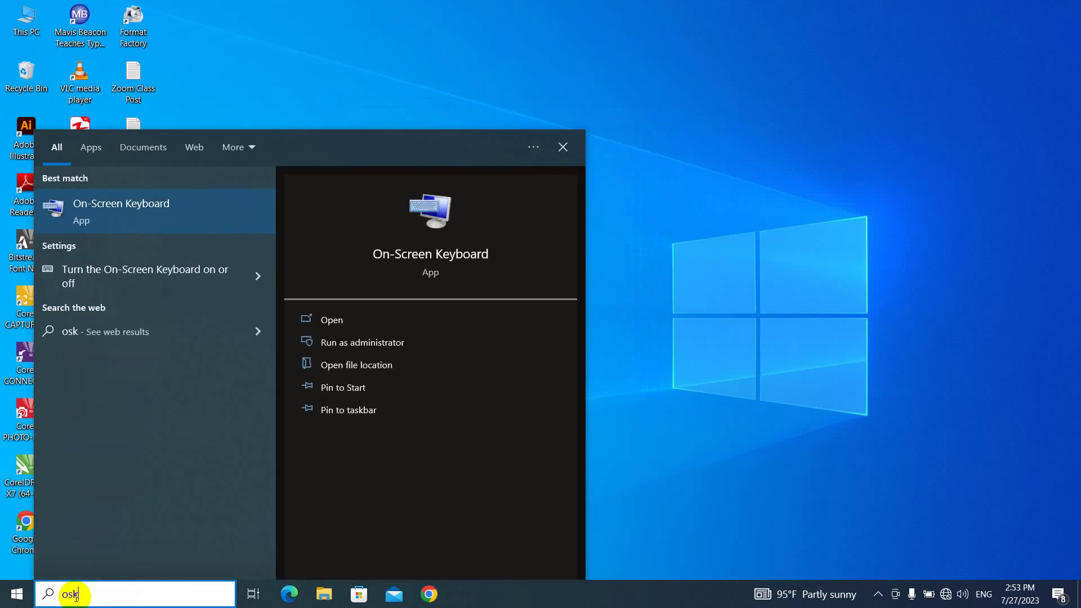
{"action": "key", "text": "Return"}
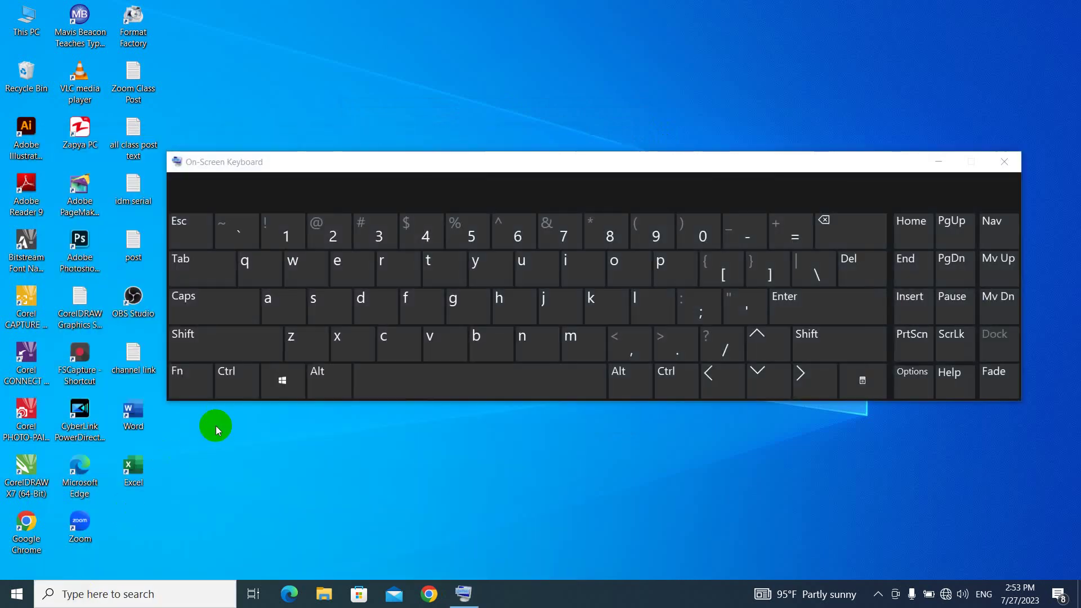
{"action": "left_click_drag", "start_coordinate": [540, 162], "coordinate": [515, 146]}
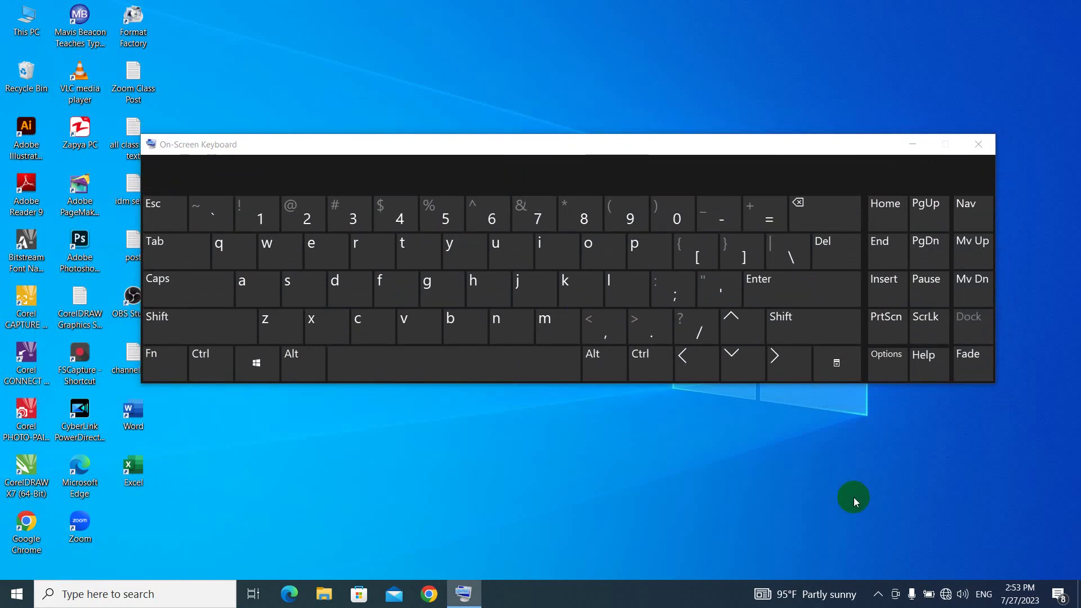
Step: Try to open the Snipping Tool from a search for sni
{"action": "left_click", "coordinate": [63, 594]}
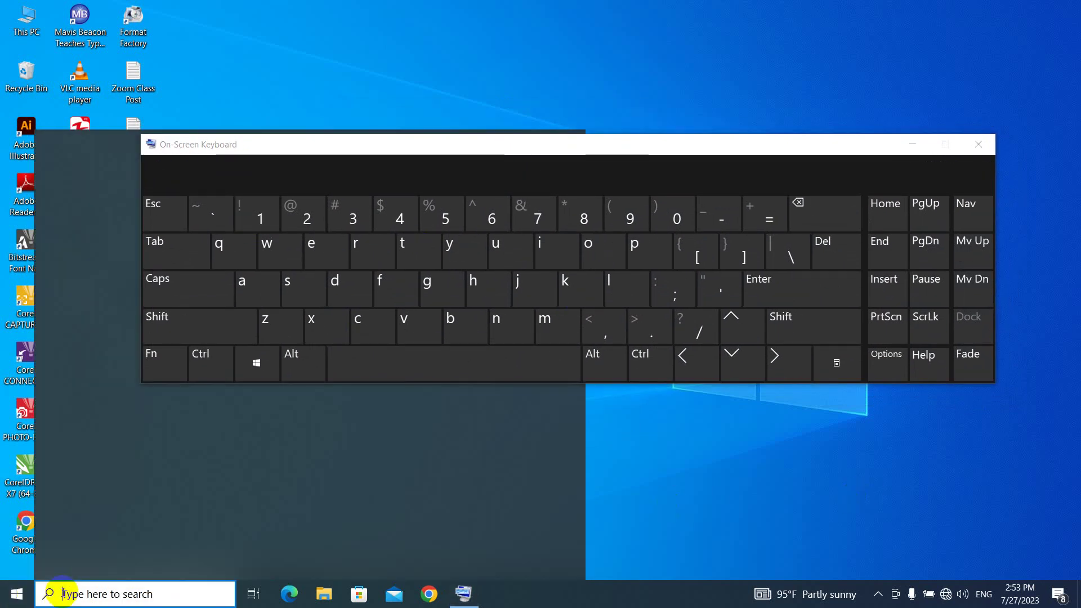
{"action": "type", "text": "sni"}
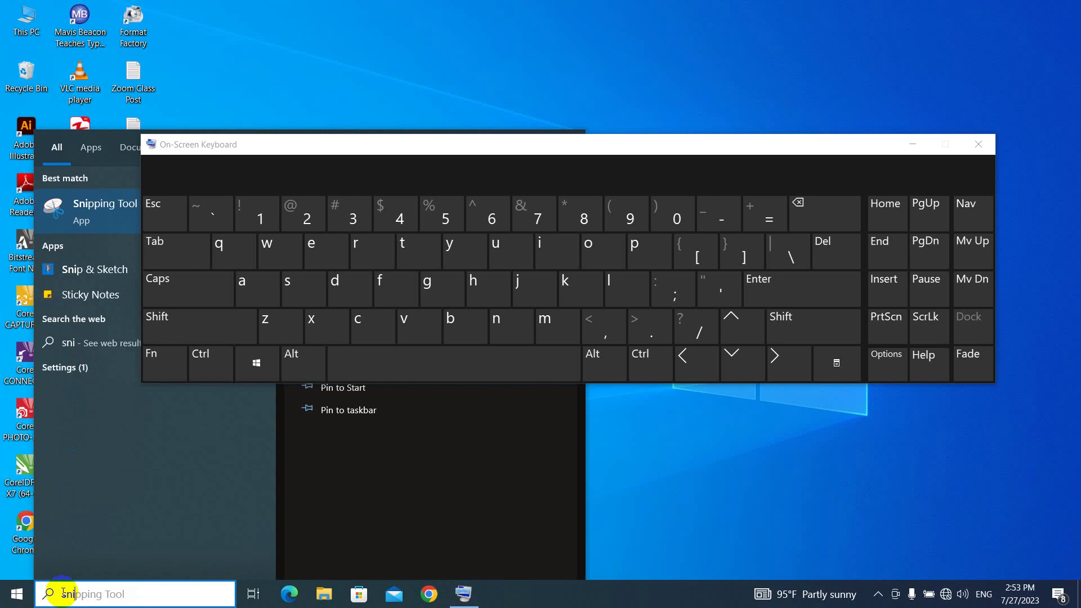
{"action": "left_click", "coordinate": [124, 217]}
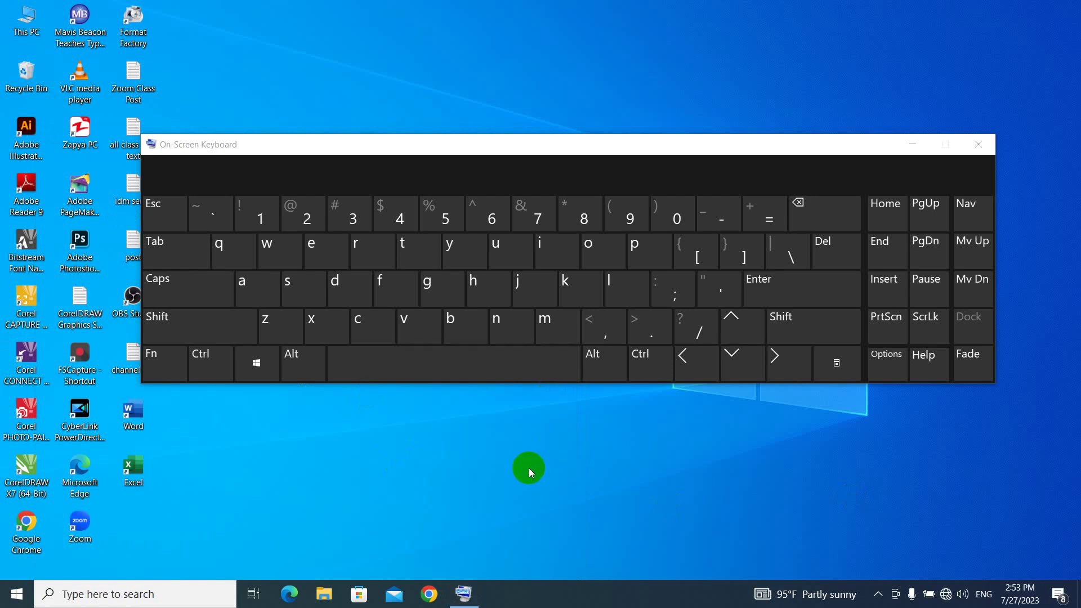
Step: Shift the On-Screen Keyboard lower, open the Snipping Tool, and move its window up to the screen's upper edge so its options are visible
{"action": "mouse_move", "coordinate": [646, 144]}
{"action": "left_mouse_down"}
{"action": "mouse_move", "coordinate": [647, 176]}
{"action": "mouse_move", "coordinate": [645, 161]}
{"action": "left_mouse_up"}
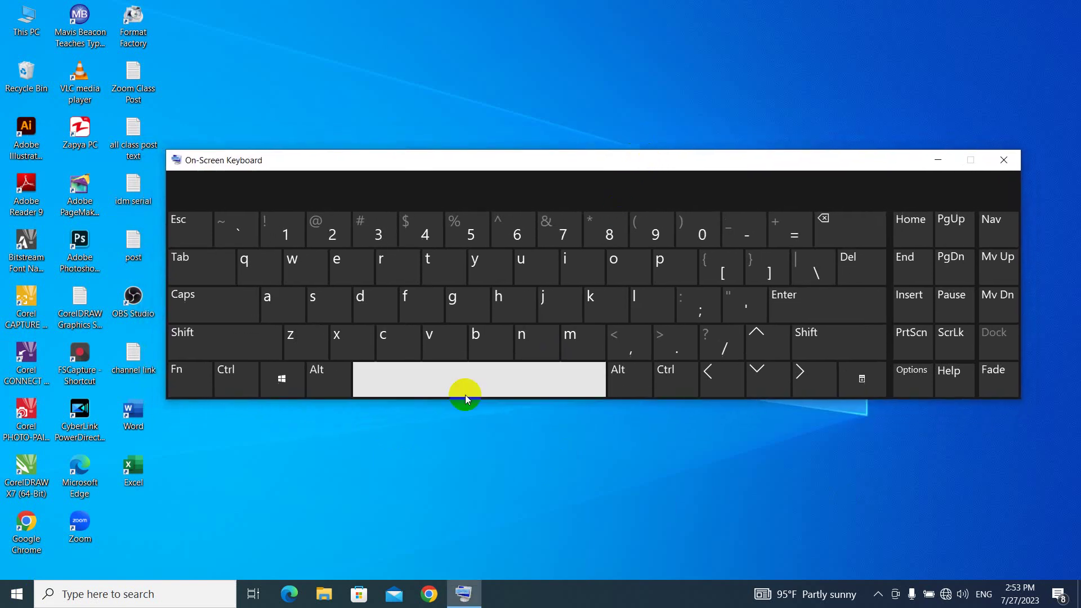
{"action": "left_click", "coordinate": [75, 599]}
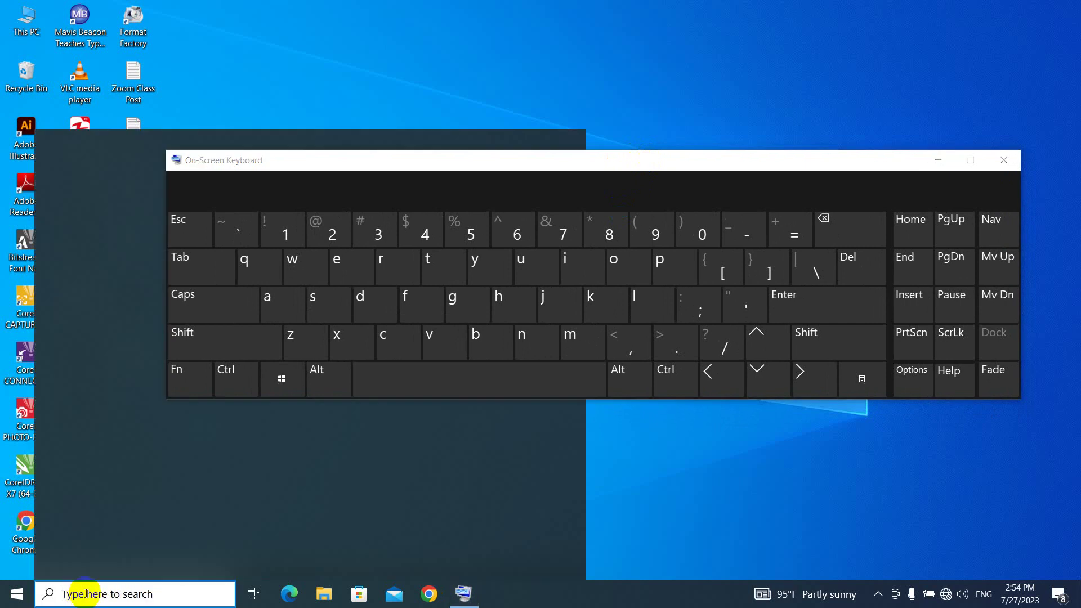
{"action": "type", "text": "sni"}
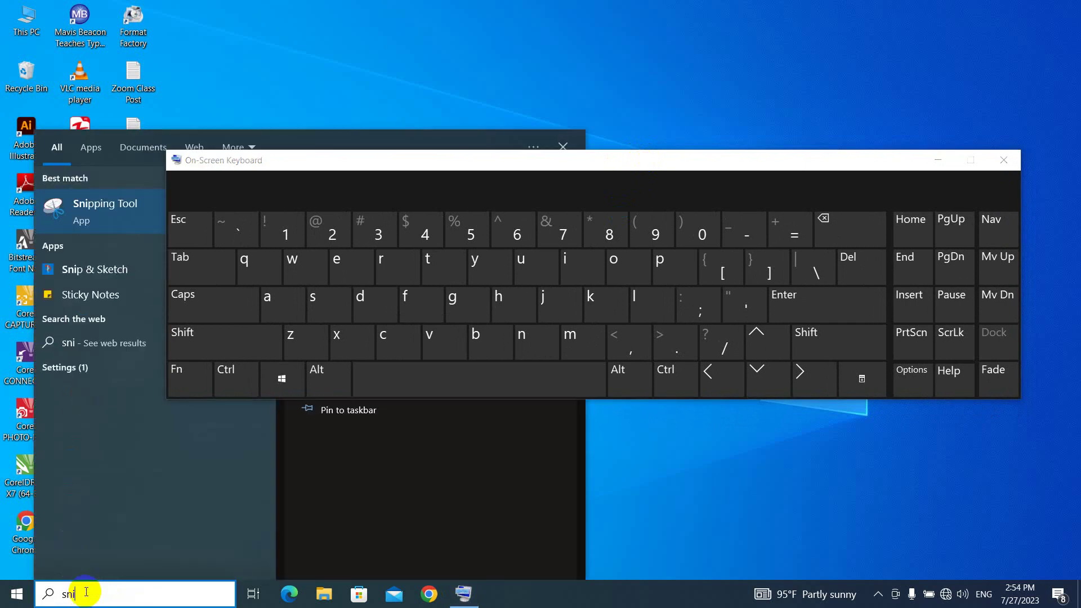
{"action": "key", "text": "Return"}
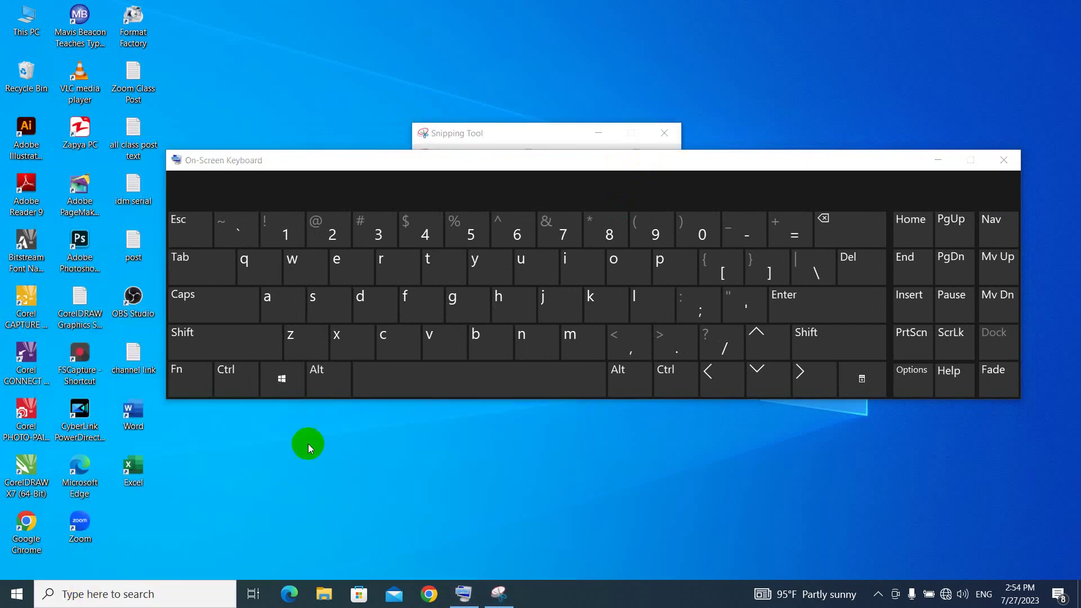
{"action": "left_click", "coordinate": [520, 130]}
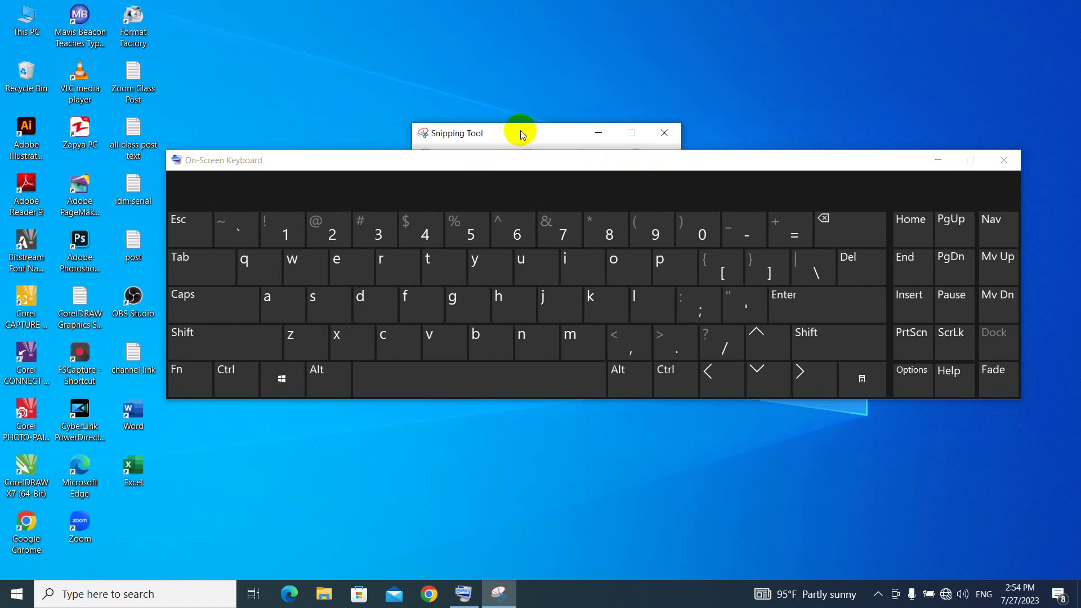
{"action": "left_click_drag", "start_coordinate": [521, 133], "coordinate": [555, 21]}
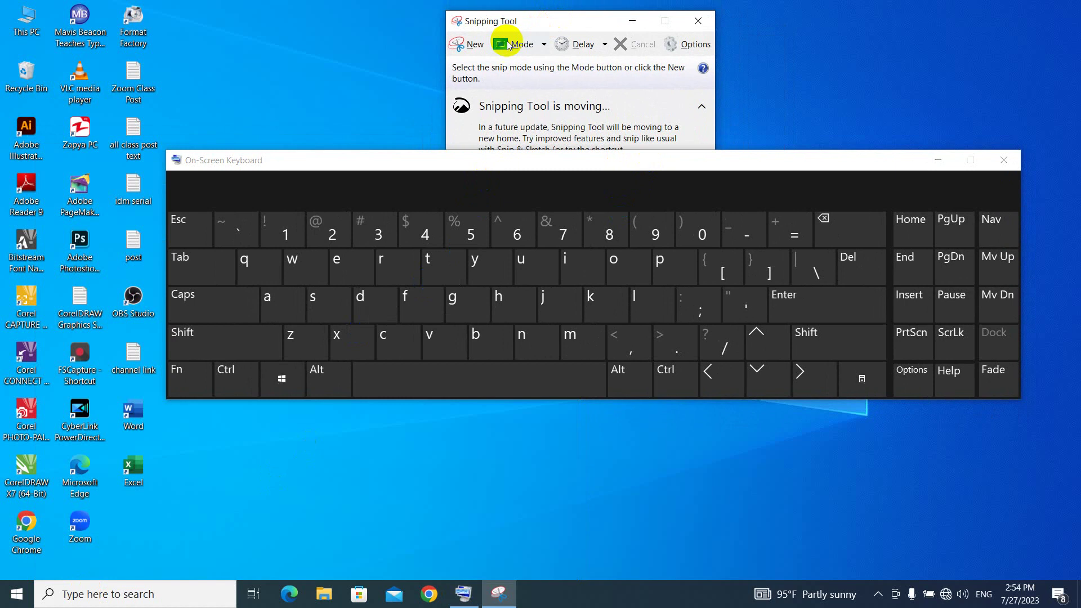
Step: Capture a new snip around the entire On-Screen Keyboard window, and close the keyboard itself
{"action": "left_click", "coordinate": [470, 48]}
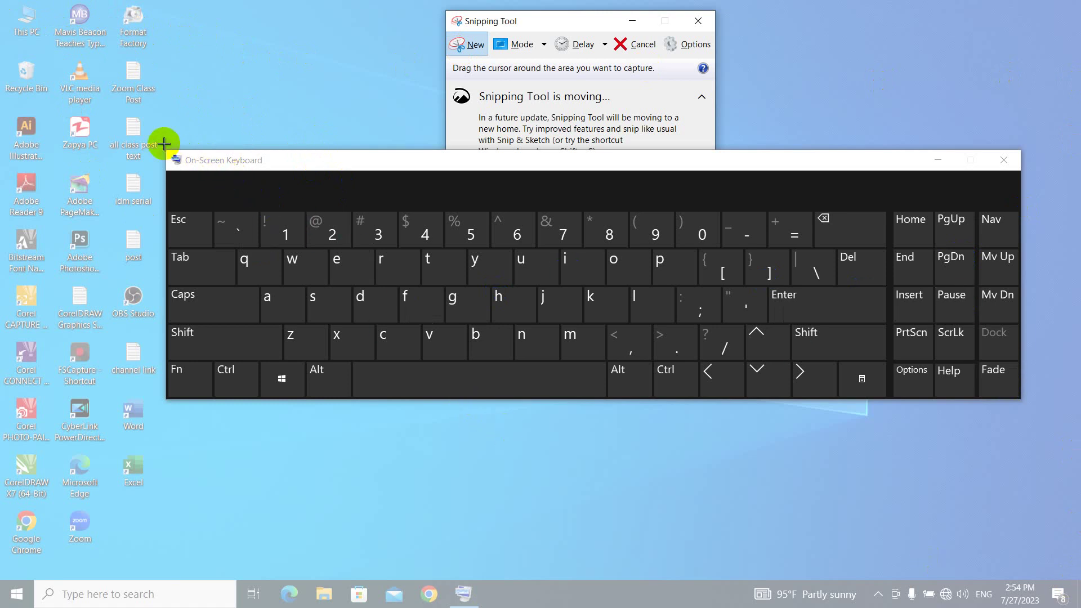
{"action": "left_click_drag", "start_coordinate": [164, 144], "coordinate": [1023, 404]}
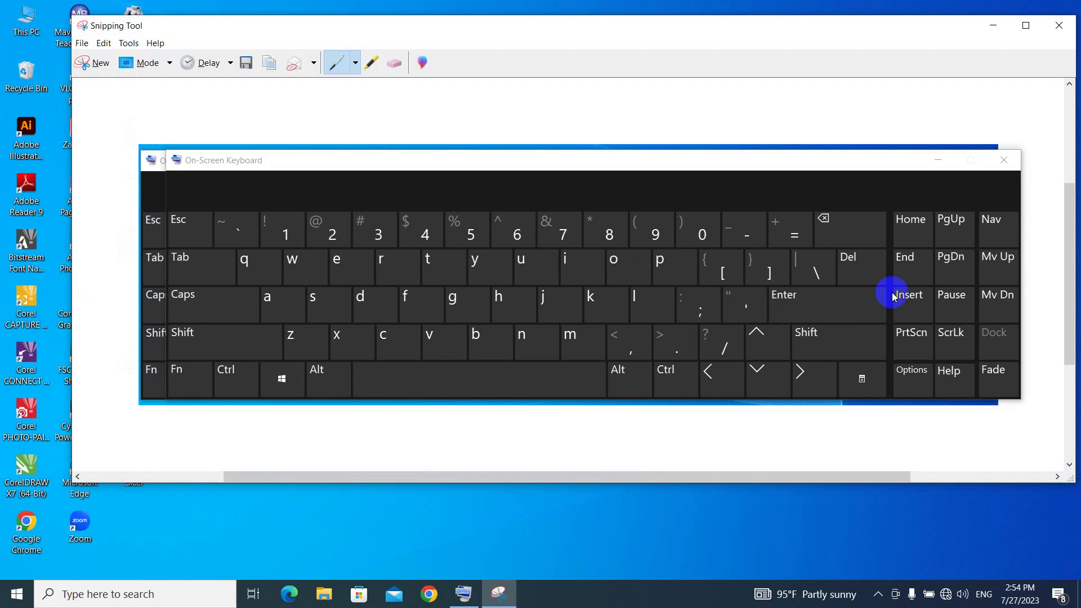
{"action": "left_click", "coordinate": [1004, 160]}
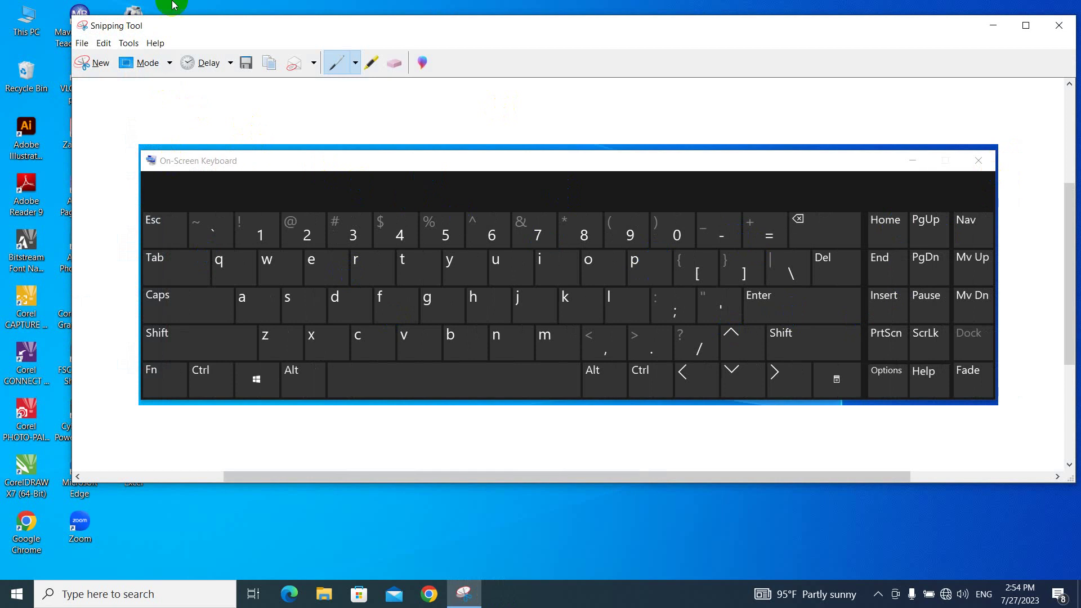
Step: Mark the Esc key in the captured keyboard snip with the highlighter
{"action": "left_click", "coordinate": [372, 63]}
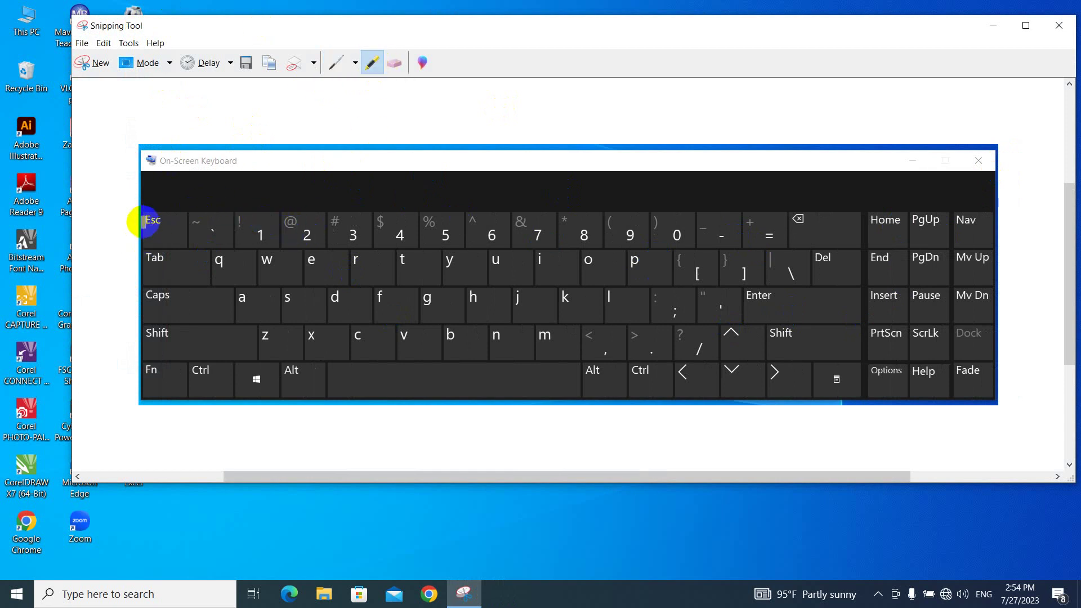
{"action": "left_click_drag", "start_coordinate": [143, 222], "coordinate": [180, 223]}
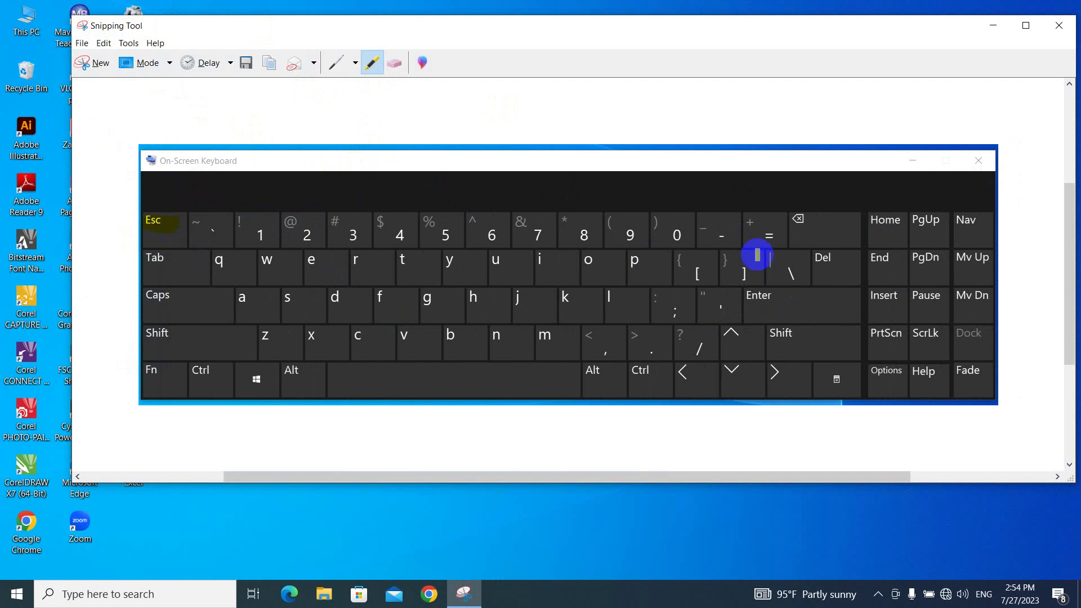
Step: Save the snip as a PNG file named screen in the tutorial photo folder, and close the Snipping Tool
{"action": "left_click", "coordinate": [84, 44]}
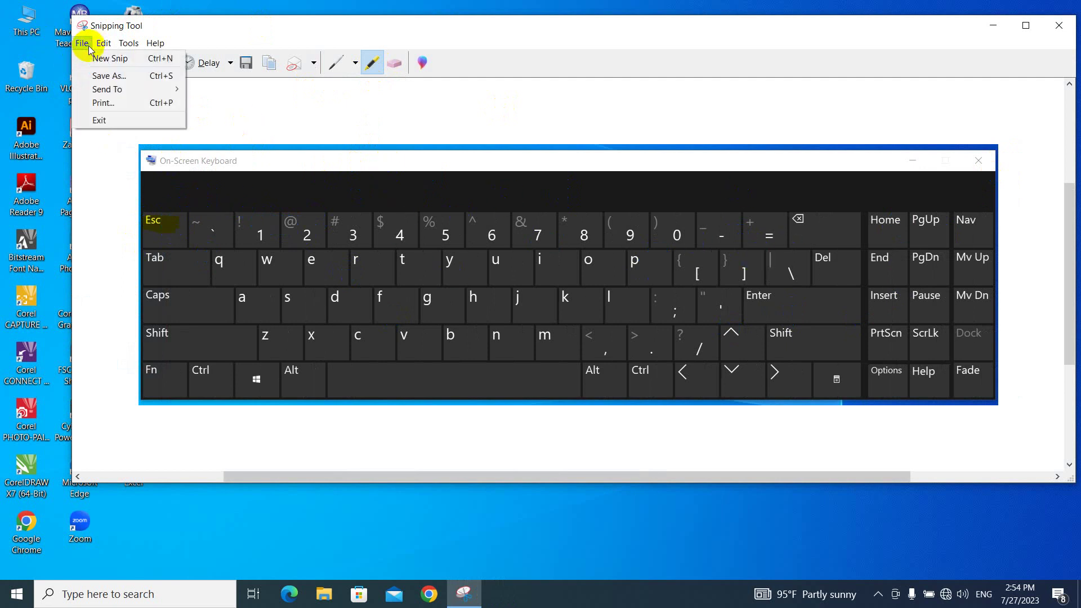
{"action": "left_click", "coordinate": [120, 81]}
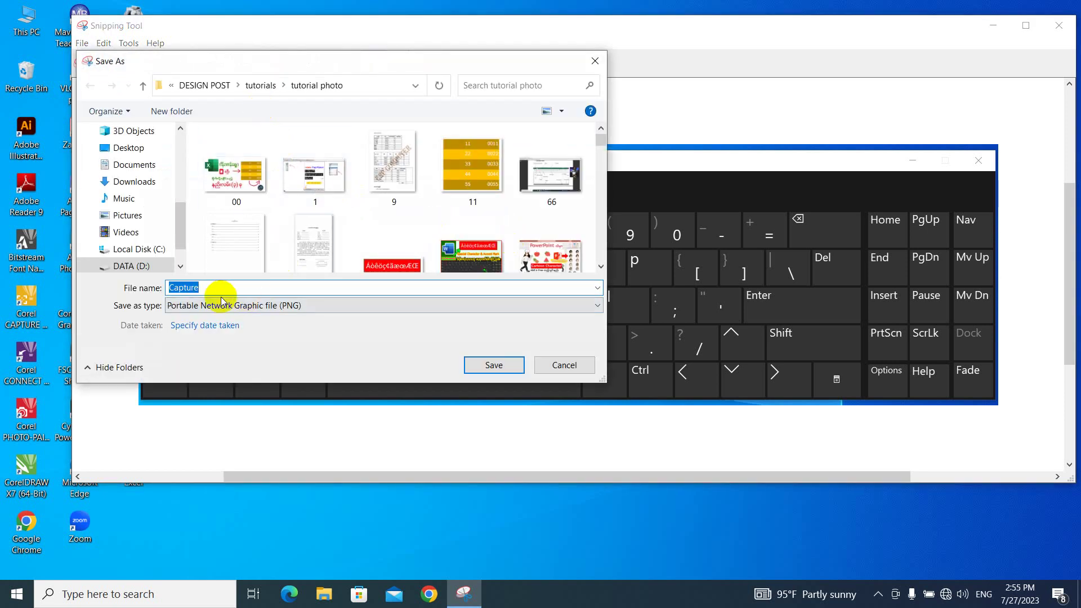
{"action": "type", "text": "screen"}
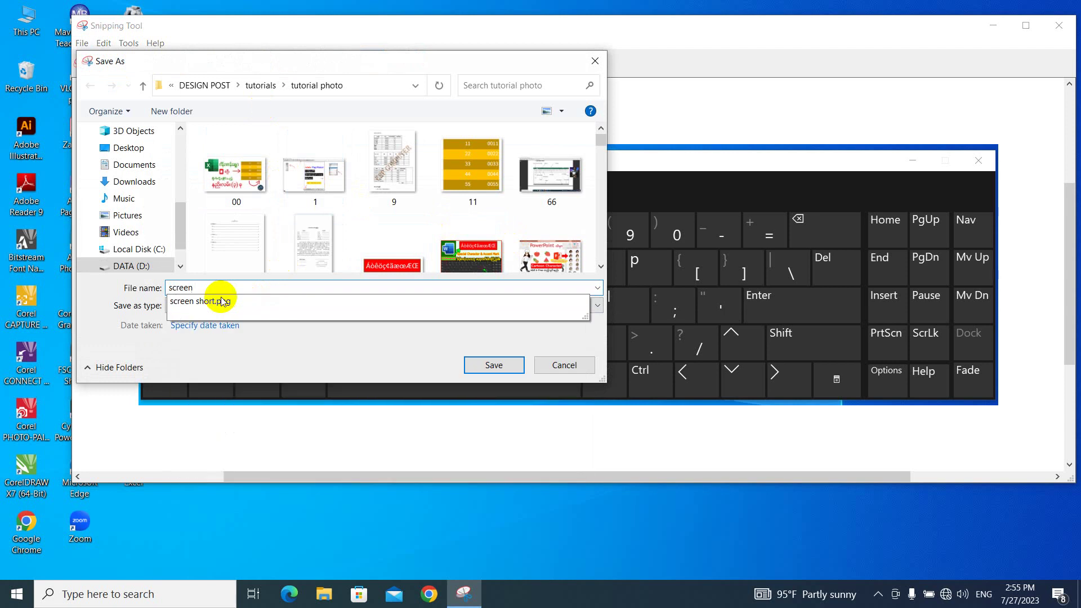
{"action": "left_click", "coordinate": [491, 366]}
{"action": "left_click", "coordinate": [494, 365]}
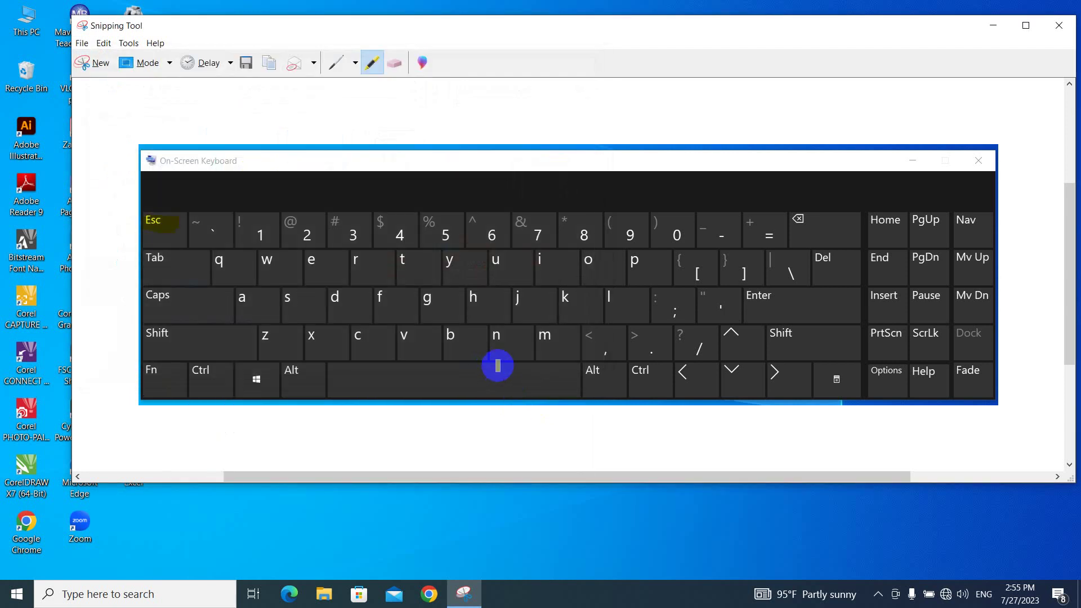
{"action": "left_click", "coordinate": [1054, 25]}
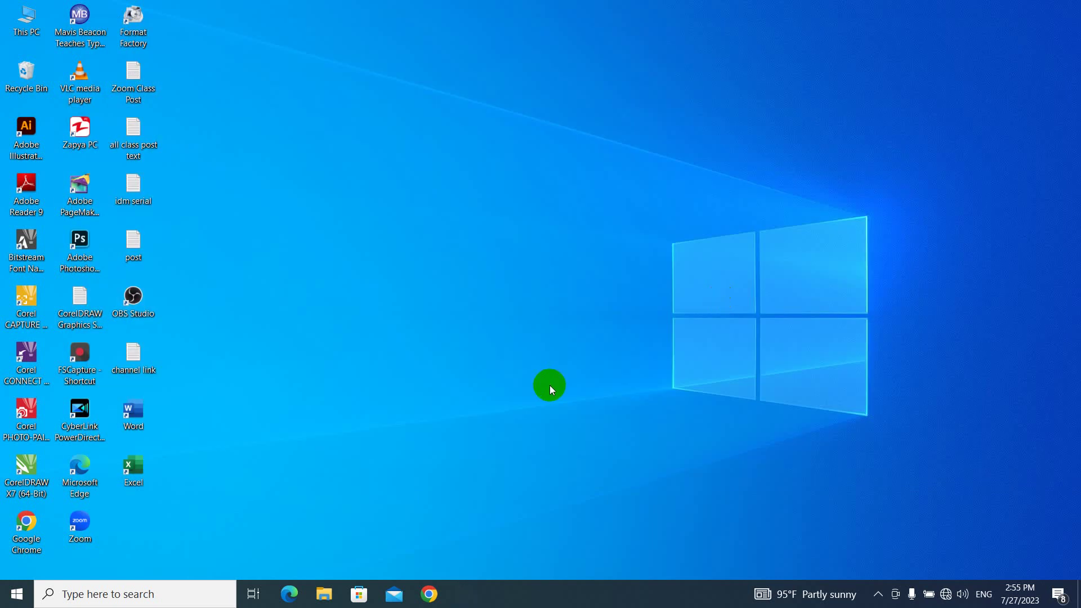
Step: Open File Explorer and browse to the tutorial photo folder under DATA (D:), DESIGN POST, tutorials
{"action": "key", "text": "super+e"}
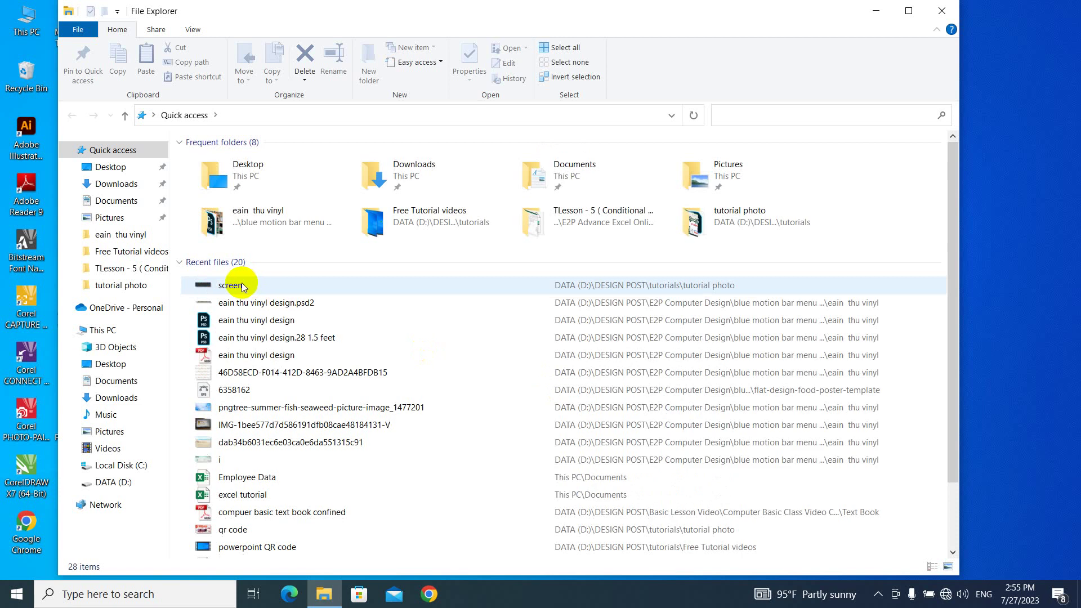
{"action": "left_click", "coordinate": [107, 330]}
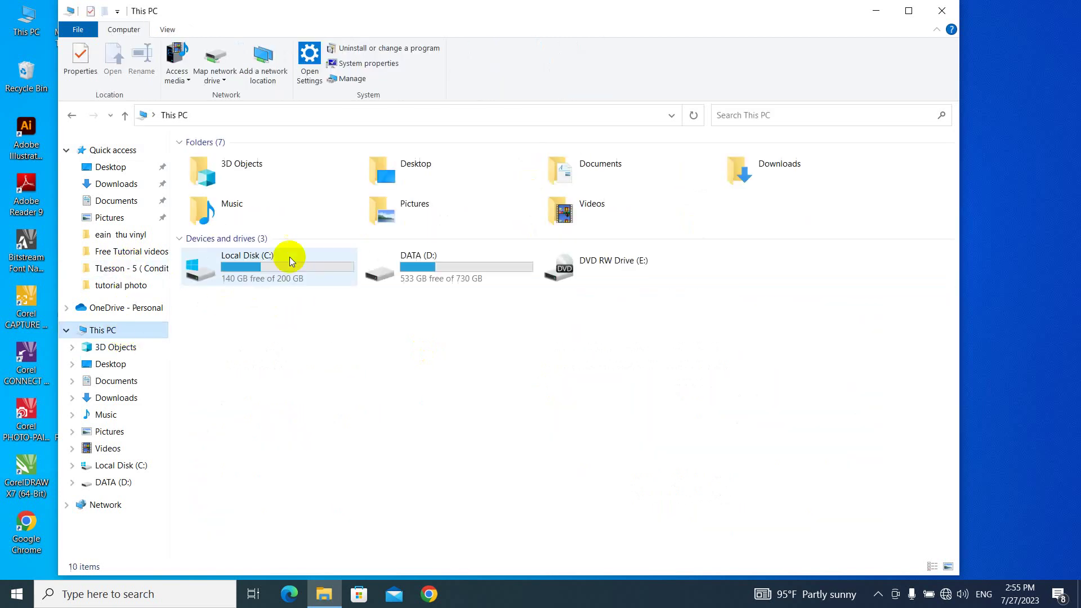
{"action": "double_click", "coordinate": [460, 272]}
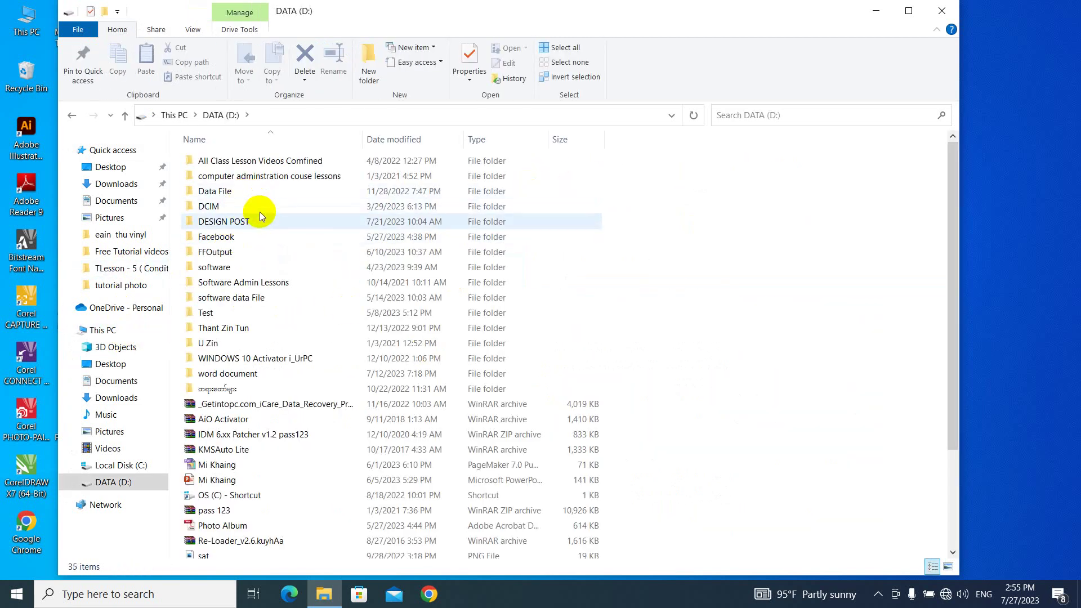
{"action": "double_click", "coordinate": [271, 224]}
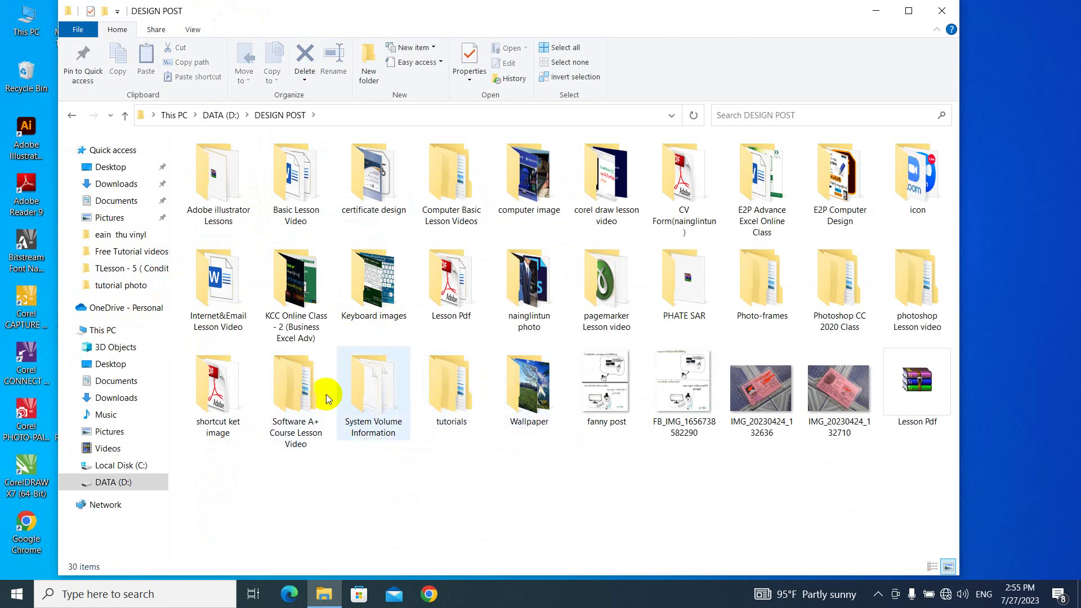
{"action": "double_click", "coordinate": [451, 394]}
{"action": "double_click", "coordinate": [374, 292]}
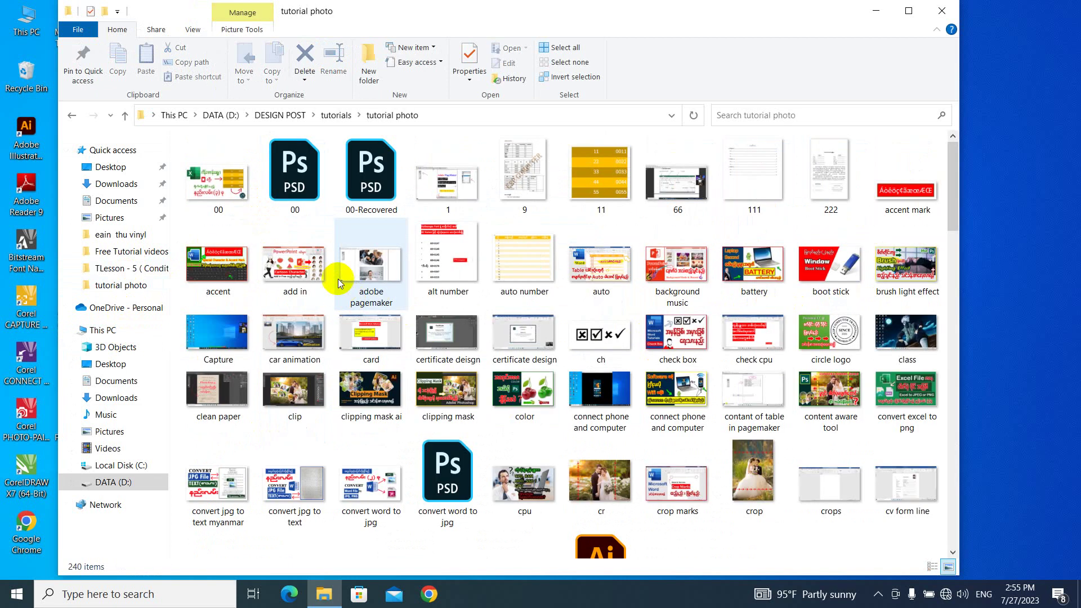
Step: Find the saved screen image in the folder and view it, closing the photo viewer and File Explorer when done
{"action": "left_click", "coordinate": [374, 274]}
{"action": "key", "text": "s"}
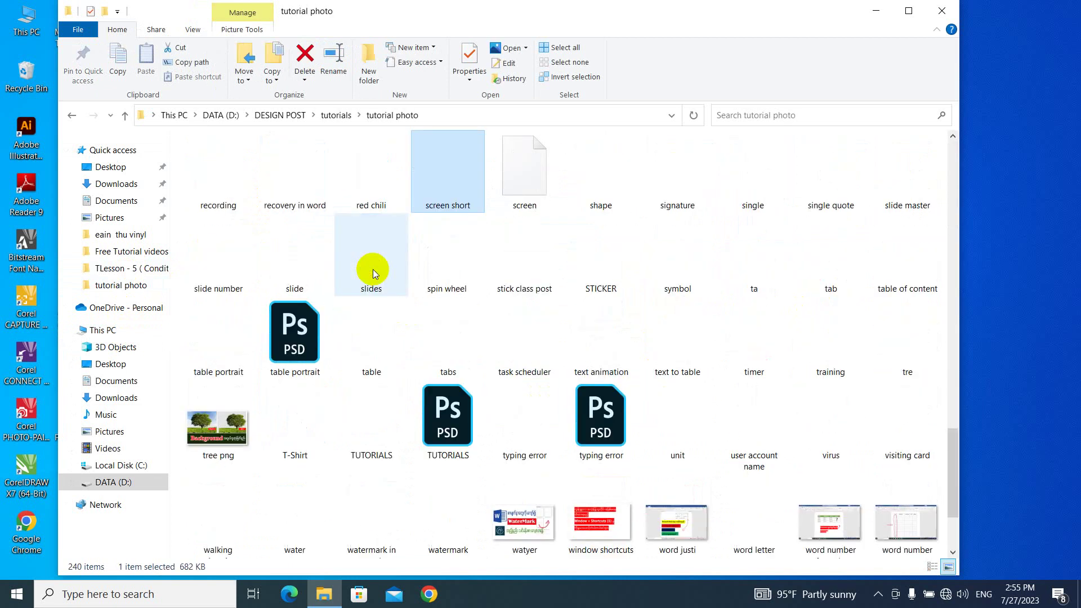
{"action": "double_click", "coordinate": [537, 191]}
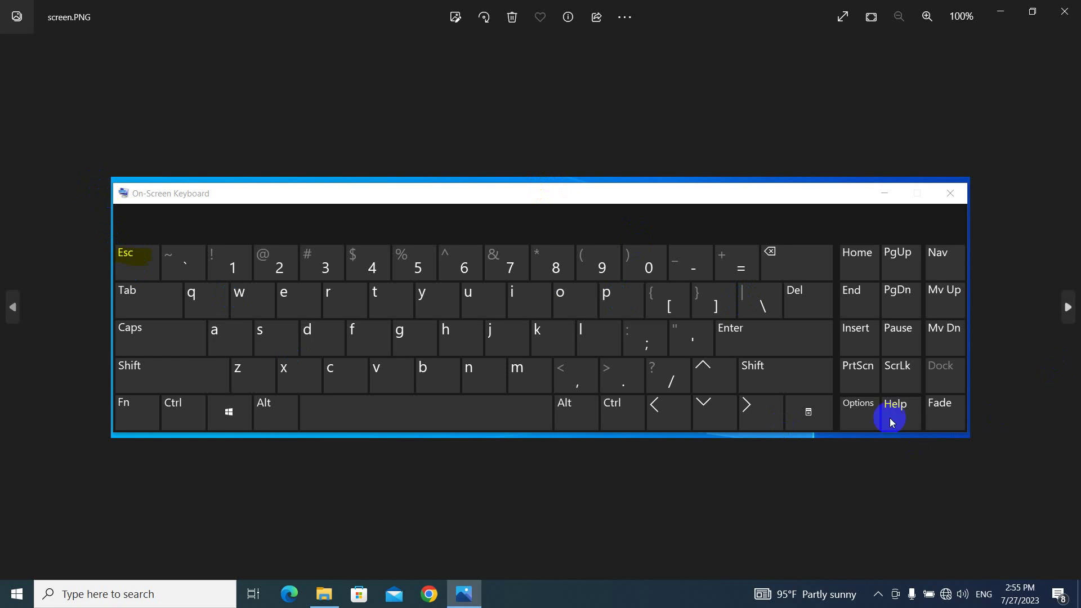
{"action": "left_click", "coordinate": [1065, 11]}
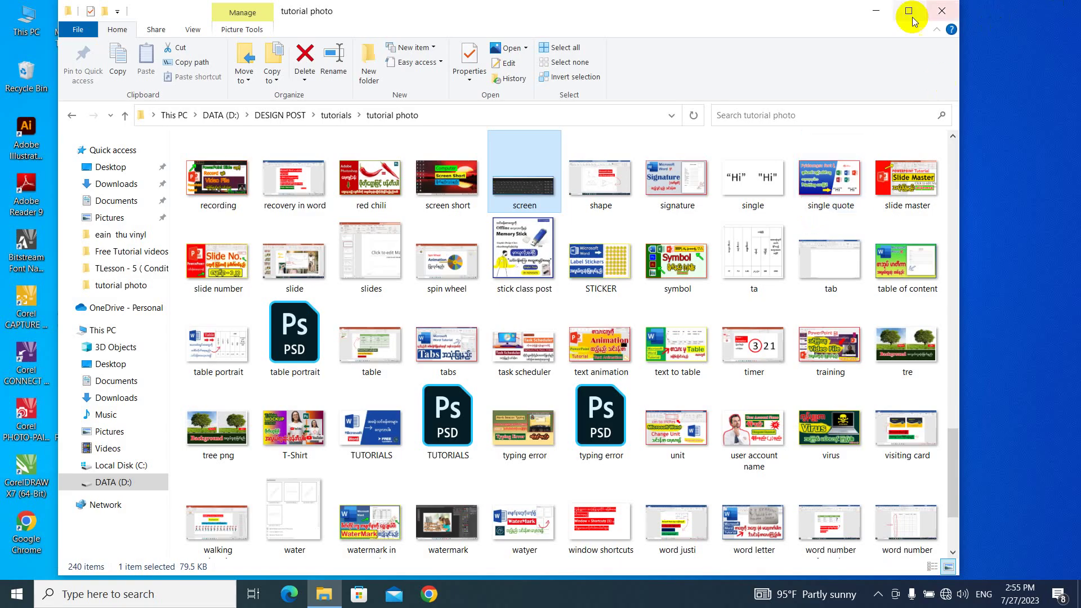
{"action": "left_click", "coordinate": [942, 11]}
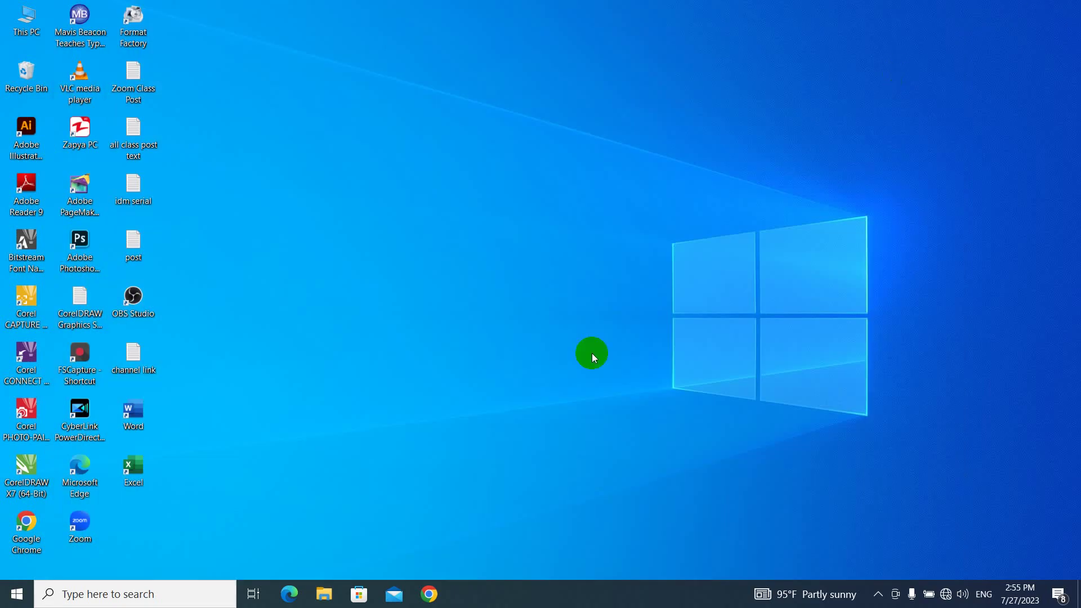